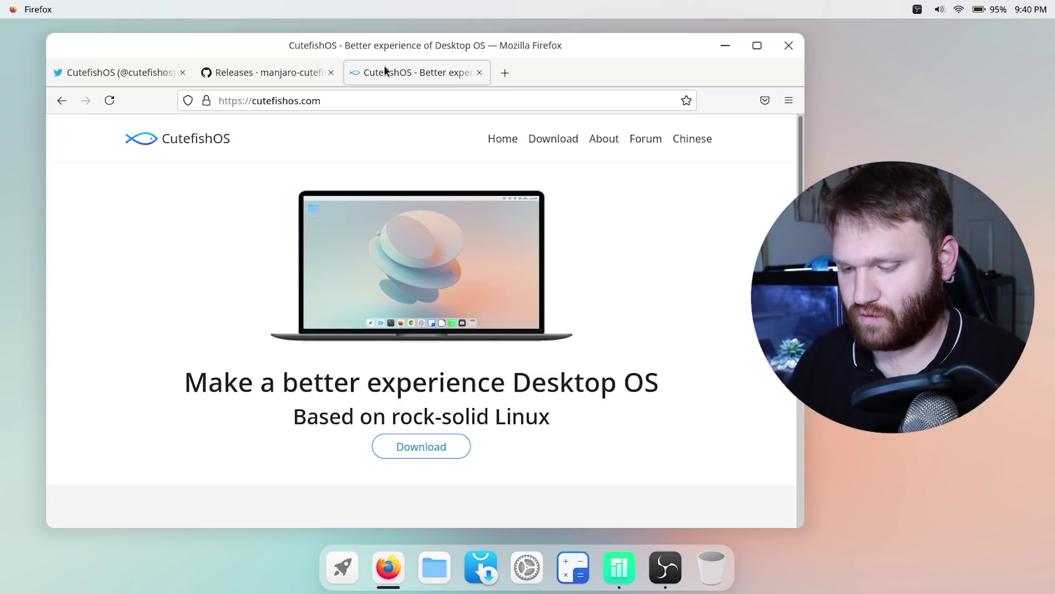
key(ctrl+Page_Up)
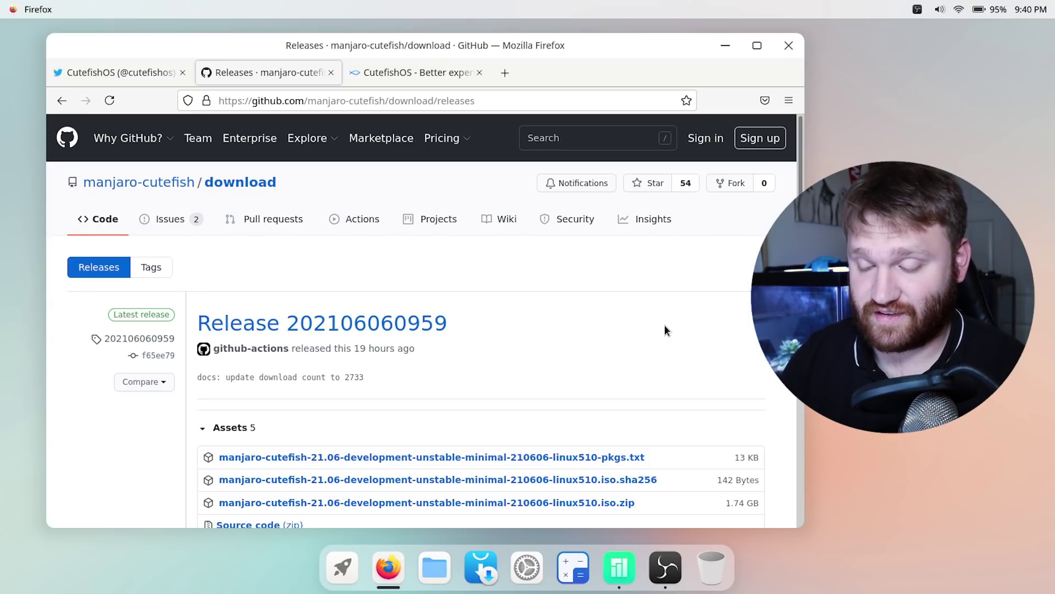
- Go back to the cutefishos.com tab and scroll down to the Team, Friends and Community footer
click(419, 82)
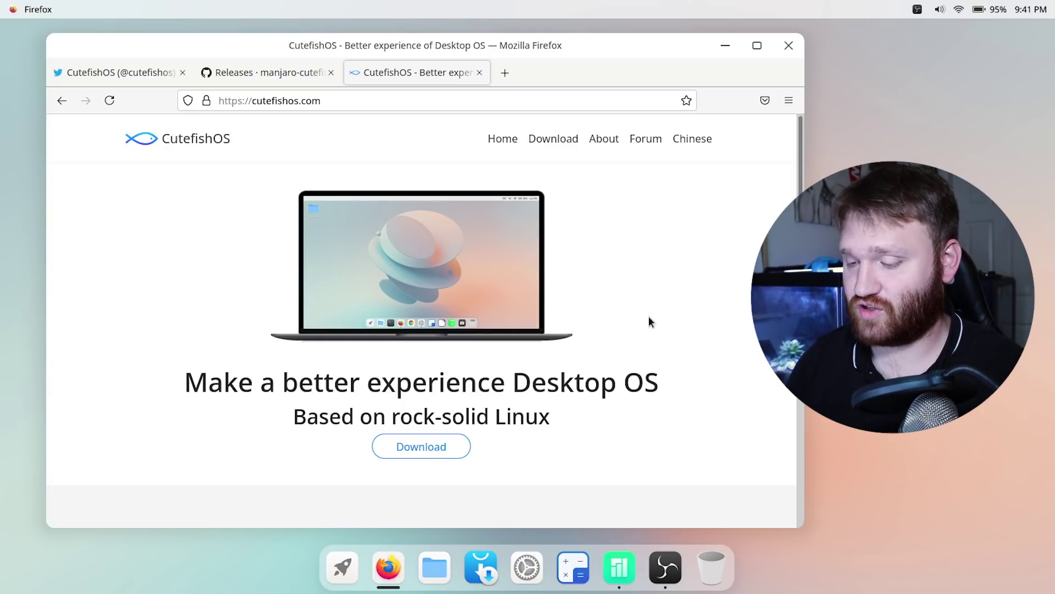
scroll(717, 308, down, 4)
scroll(717, 307, up, 4)
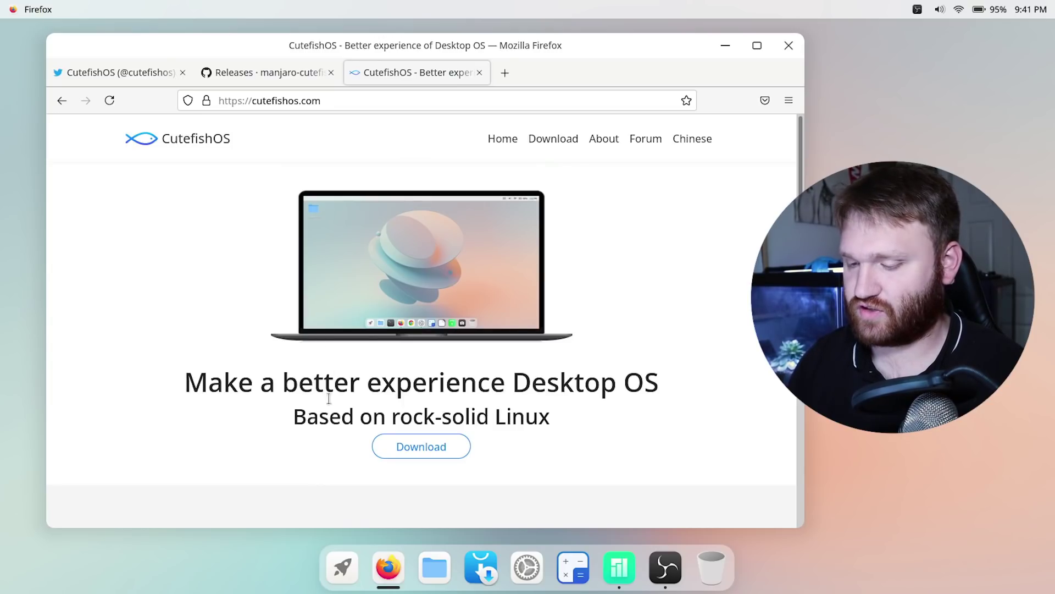
scroll(614, 292, down, 3)
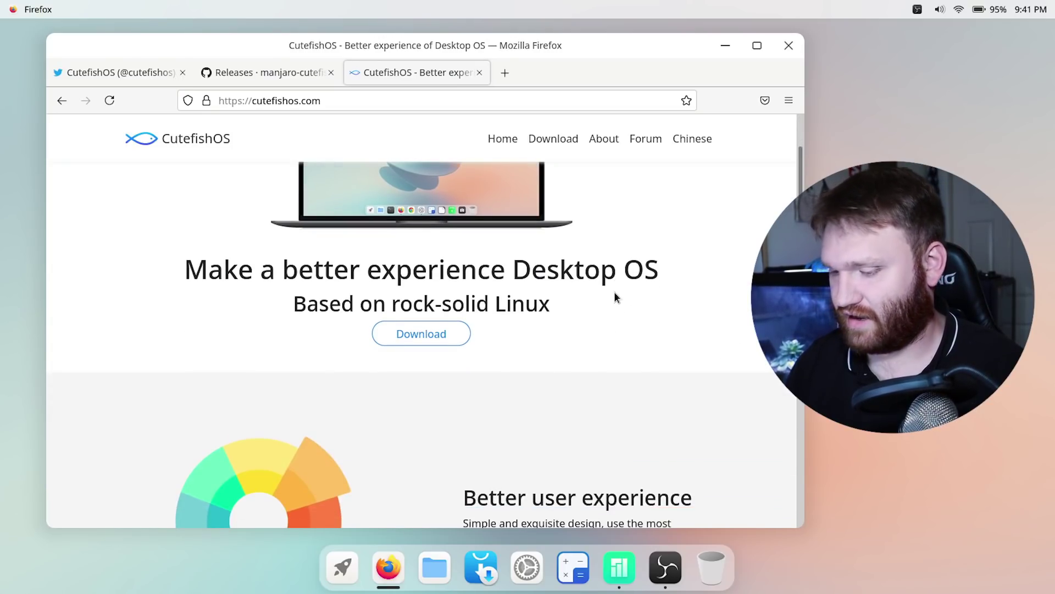
scroll(615, 291, up, 3)
scroll(614, 291, down, 2)
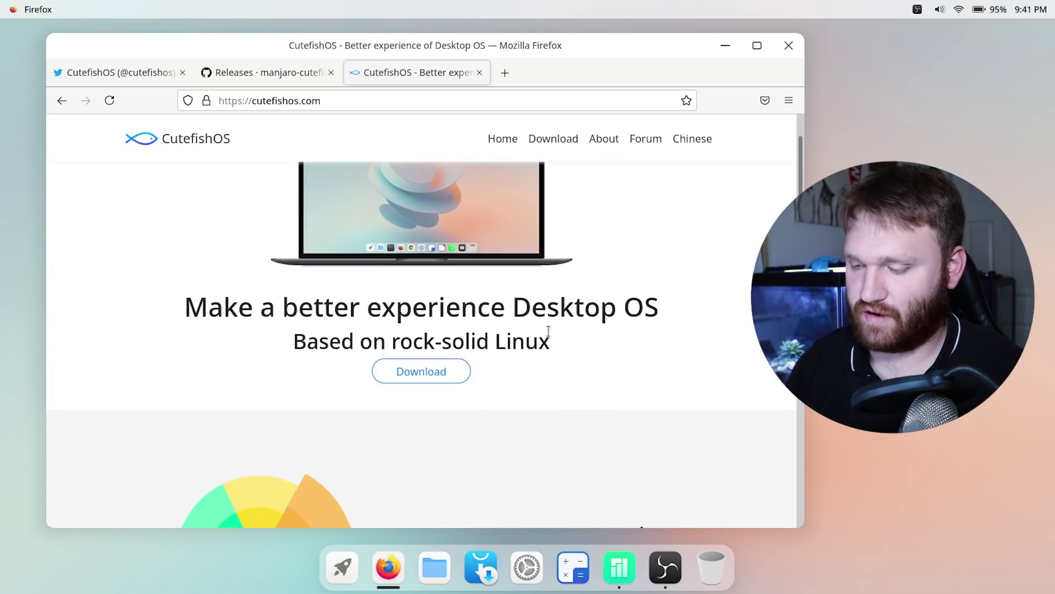
scroll(571, 336, down, 3)
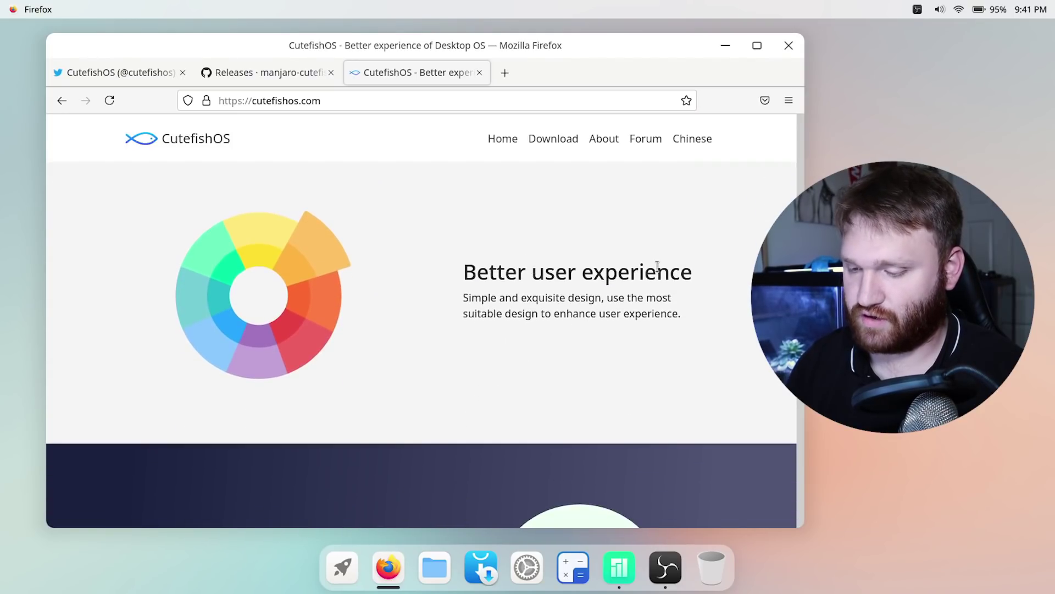
scroll(607, 365, down, 5)
scroll(607, 365, up, 1)
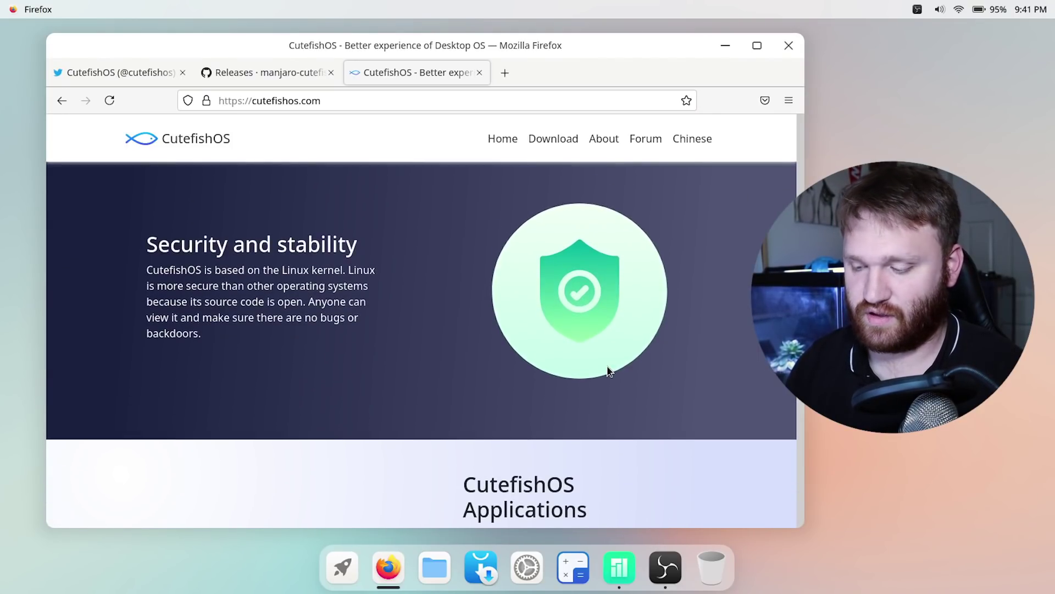
scroll(608, 372, down, 5)
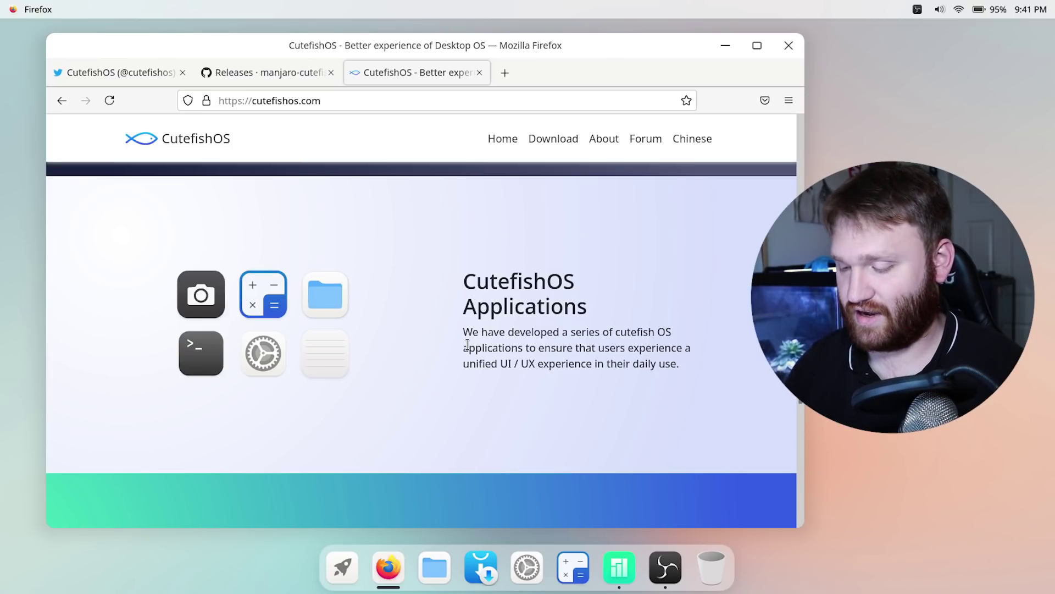
scroll(468, 344, up, 2)
scroll(467, 345, down, 5)
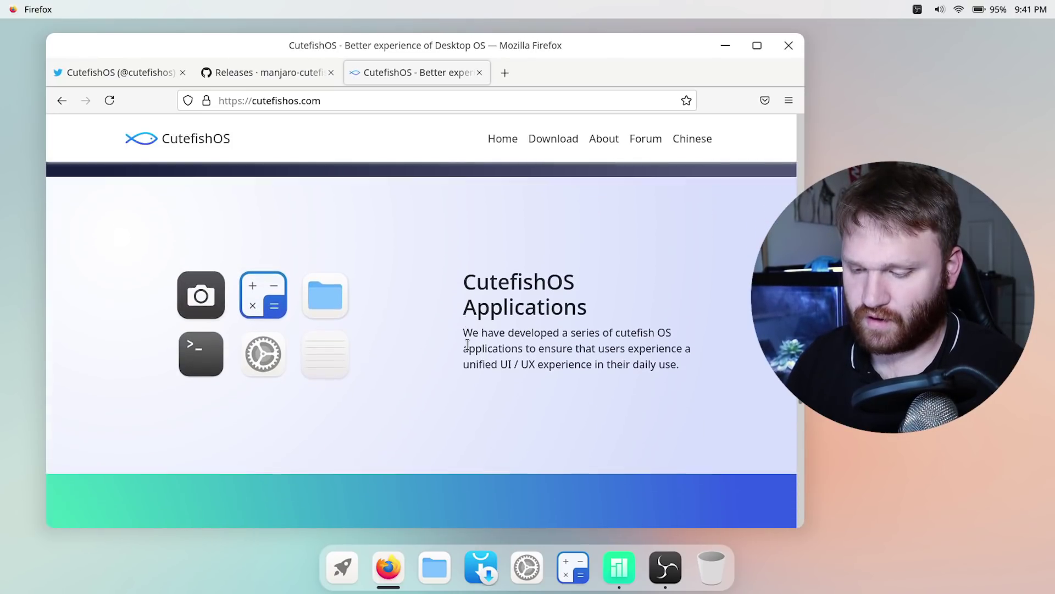
scroll(468, 345, down, 2)
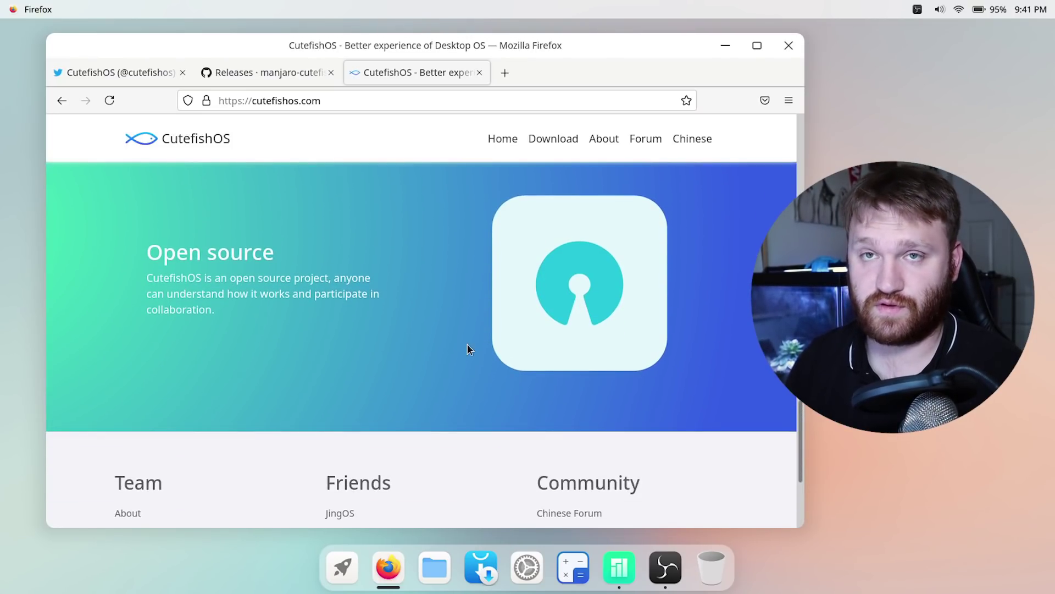
scroll(469, 349, down, 5)
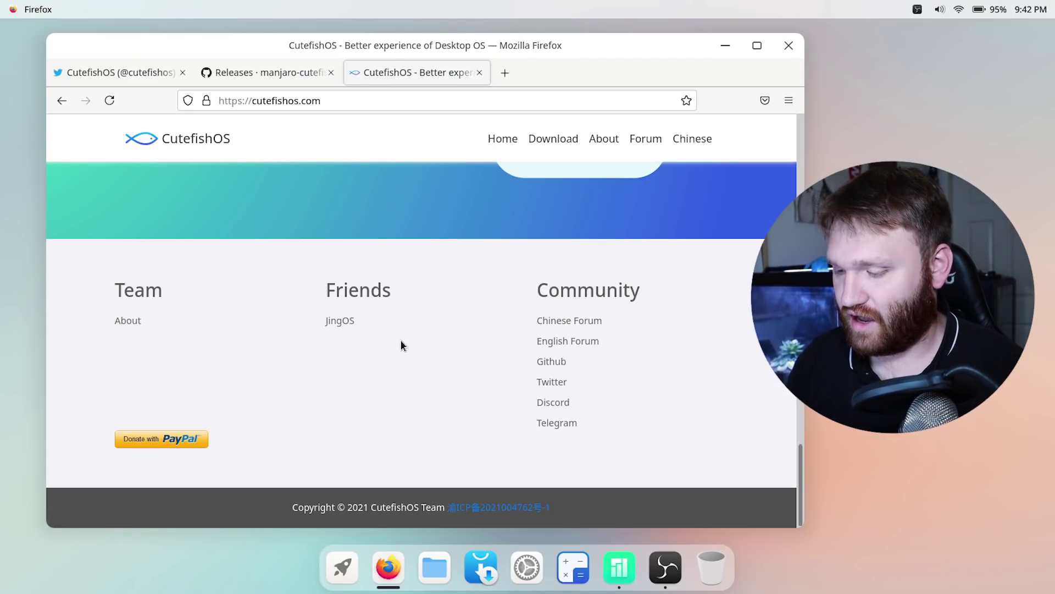
- Read the CutefishOS About page and Twitter profile, then minimise Firefox and close Manjaro Hello
click(130, 323)
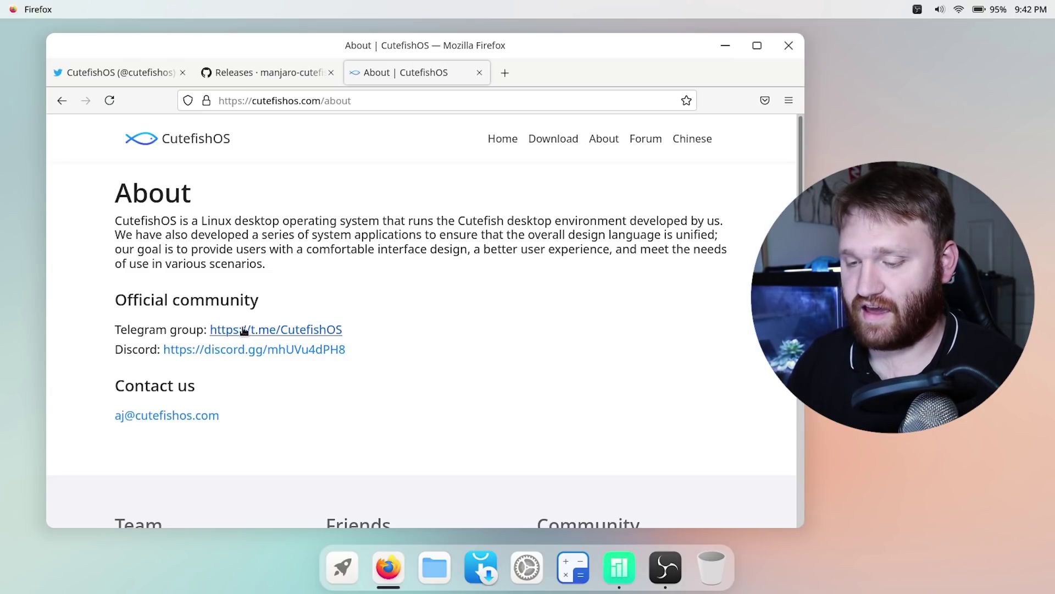
scroll(280, 413, down, 5)
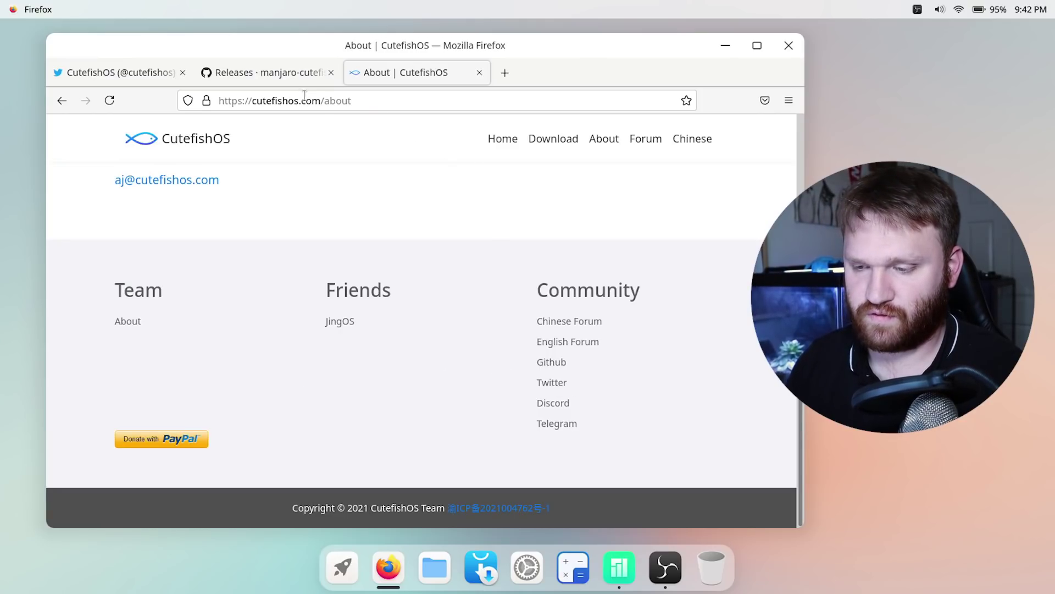
click(149, 70)
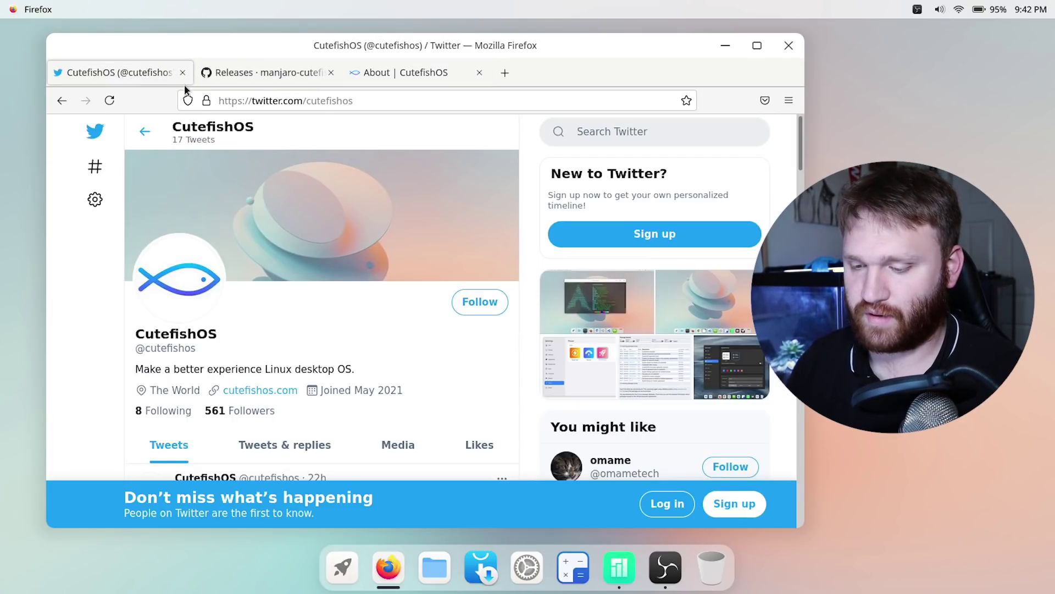
scroll(394, 256, down, 5)
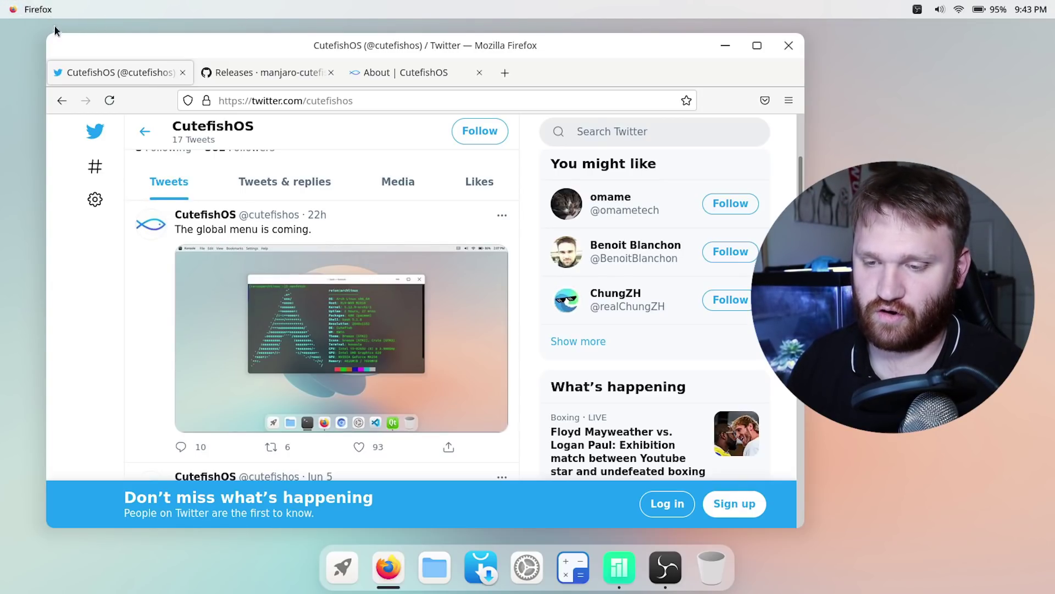
click(725, 47)
click(779, 93)
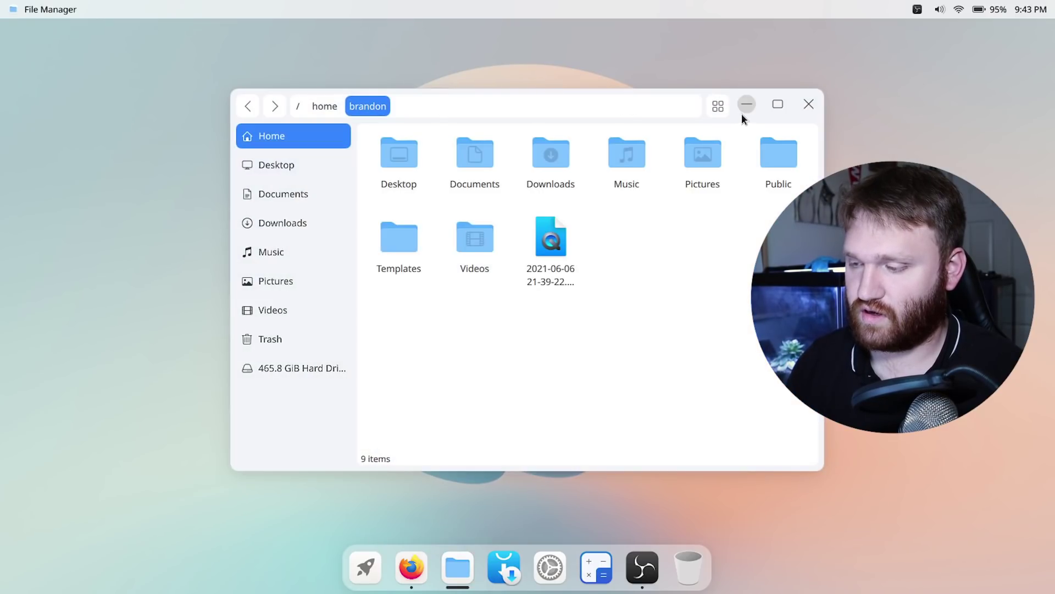
- Shift File Manager left, view the 'global menu is coming' tweet photo, then minimise Firefox
drag(741, 114, 583, 122)
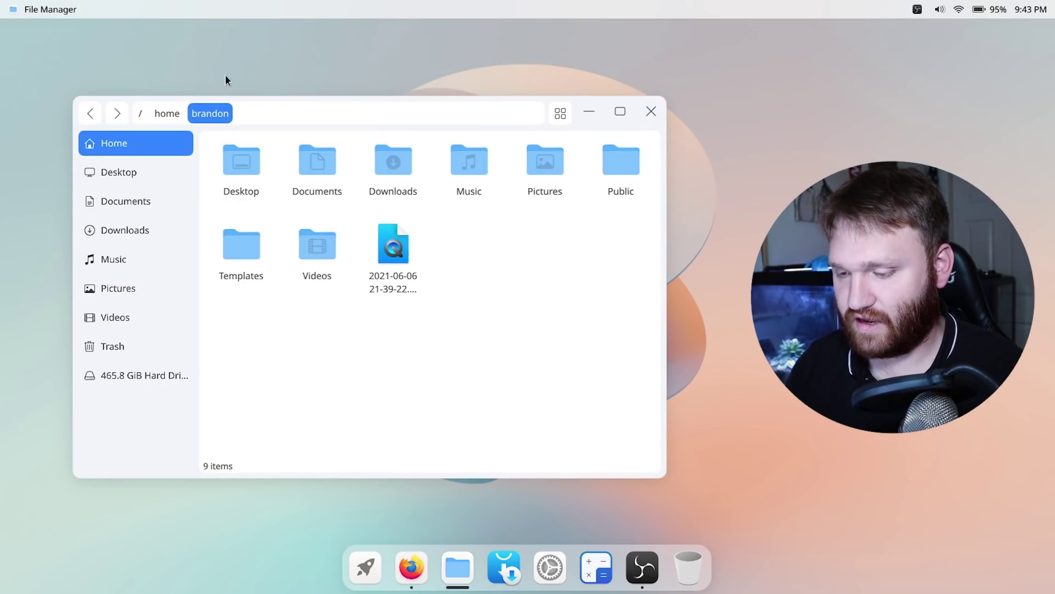
click(411, 567)
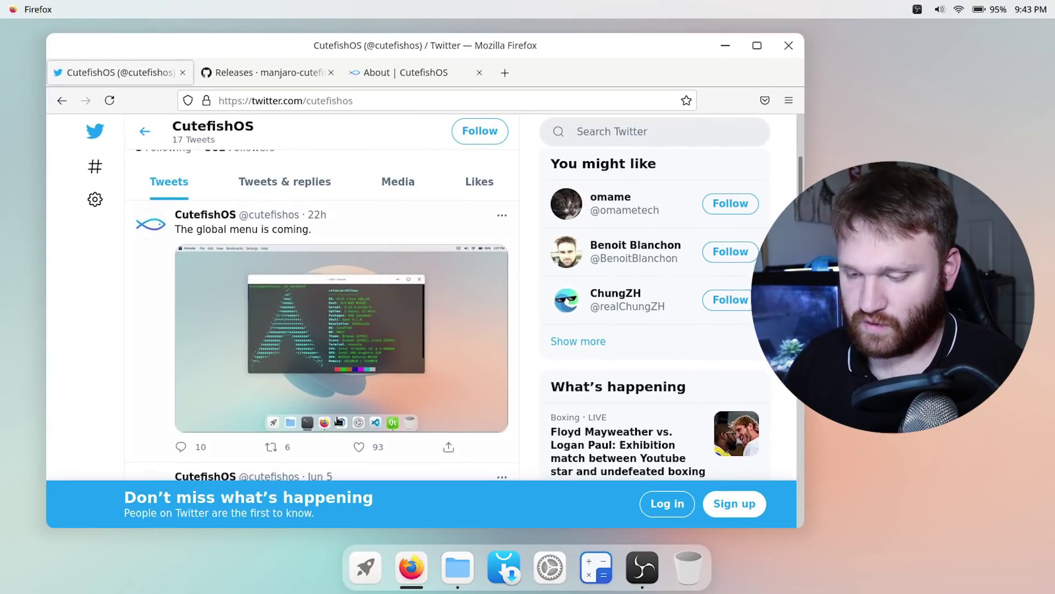
click(323, 341)
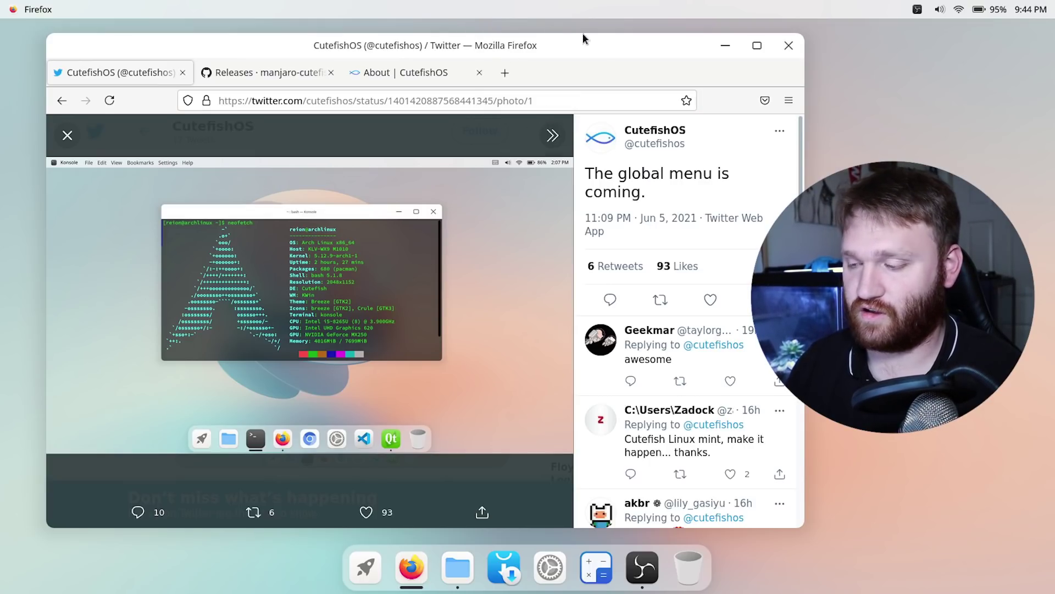
click(721, 41)
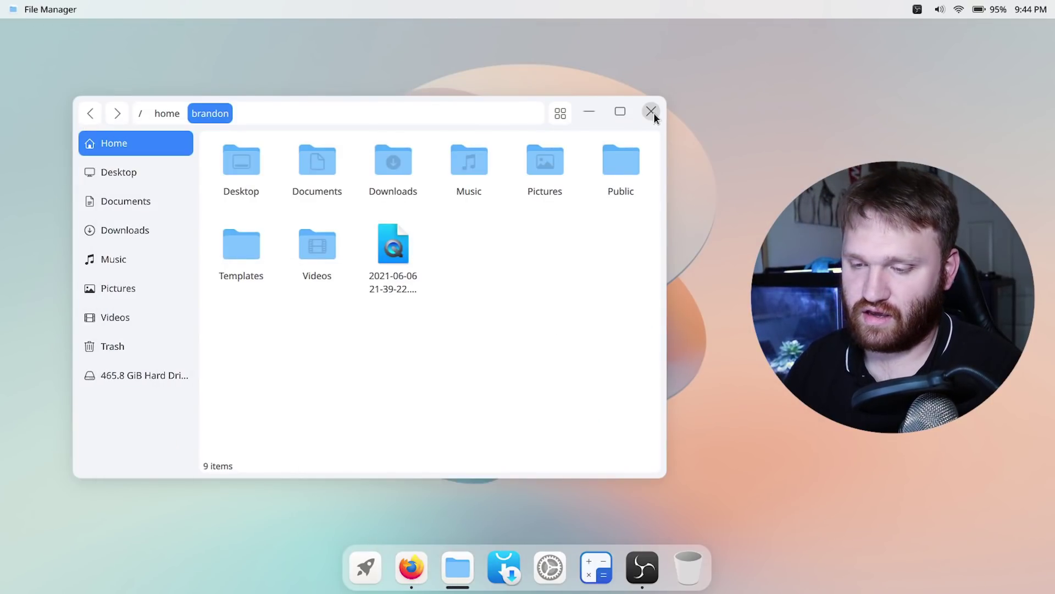
- Close File Manager, pick Firefox from the hot-corner window overview, and minimise it again
click(654, 116)
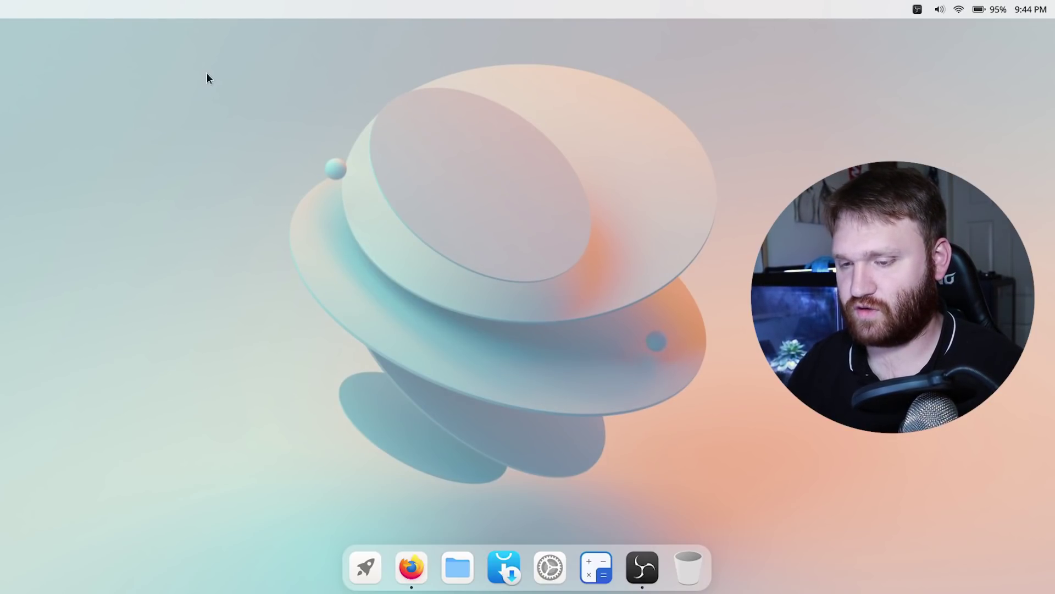
mouse_move(5, 5)
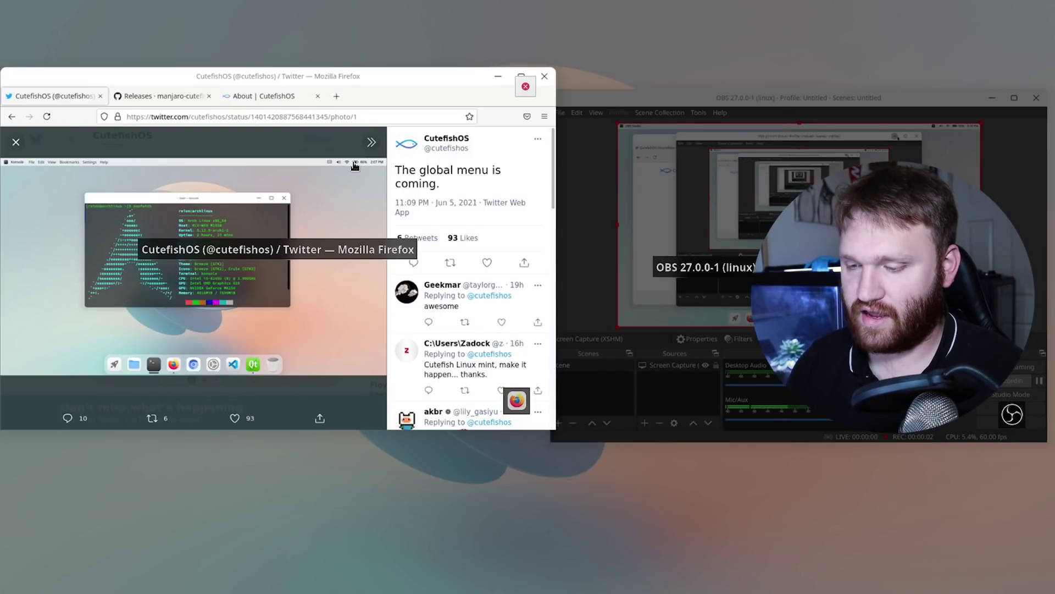
click(352, 165)
click(726, 46)
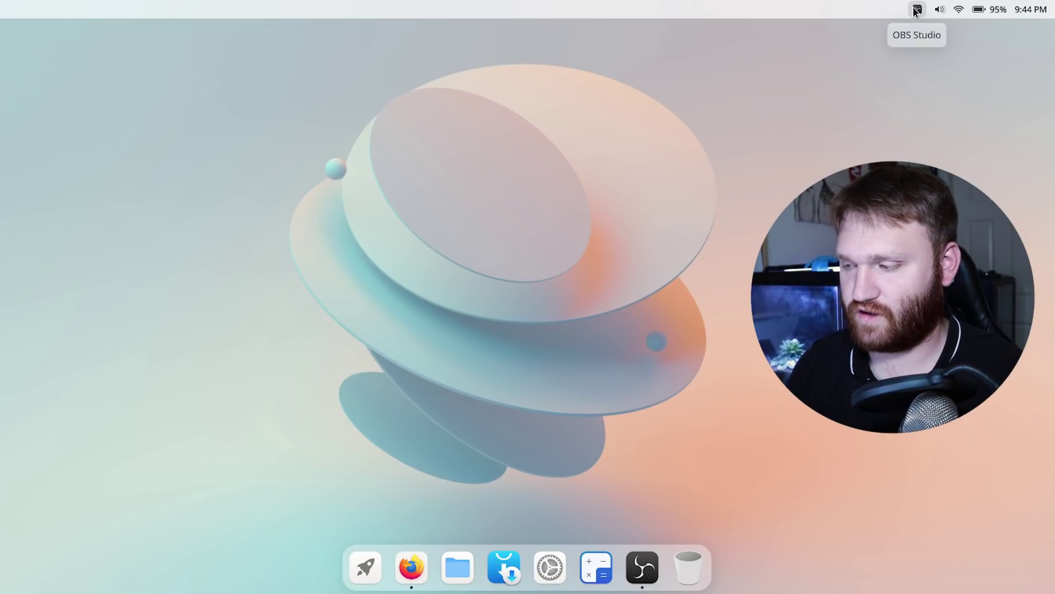
- In quick settings, toggle dark mode on and off, set brightness to maximum, and open Battery settings
click(974, 12)
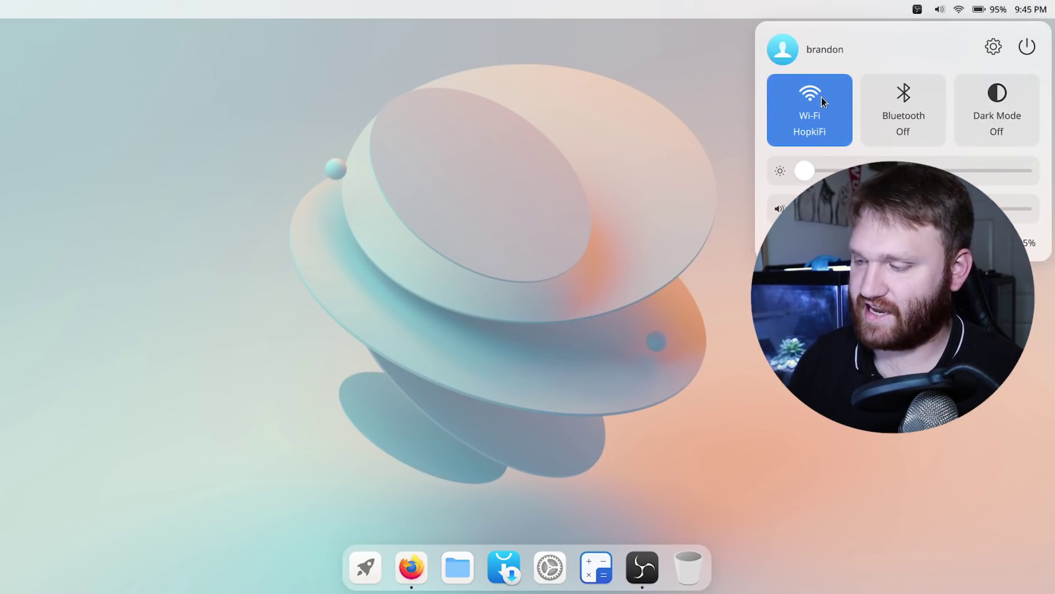
click(993, 104)
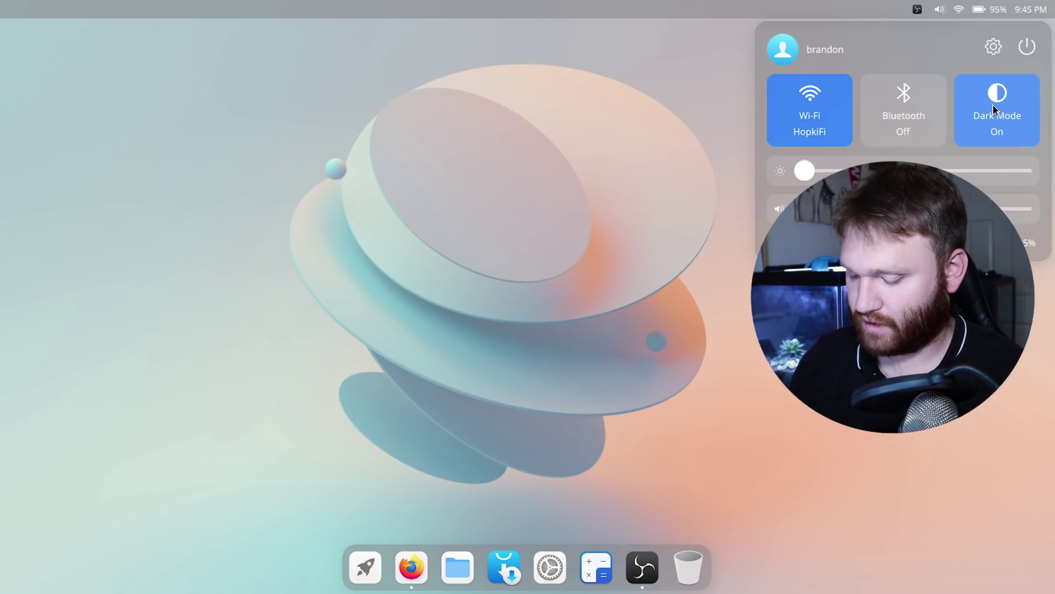
click(992, 104)
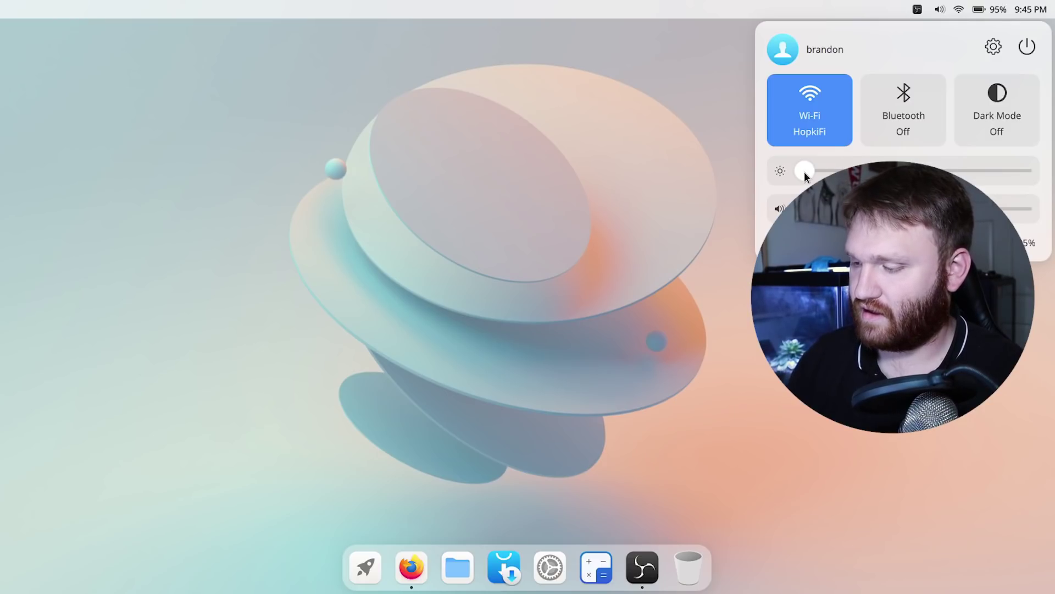
drag(804, 171, 1054, 176)
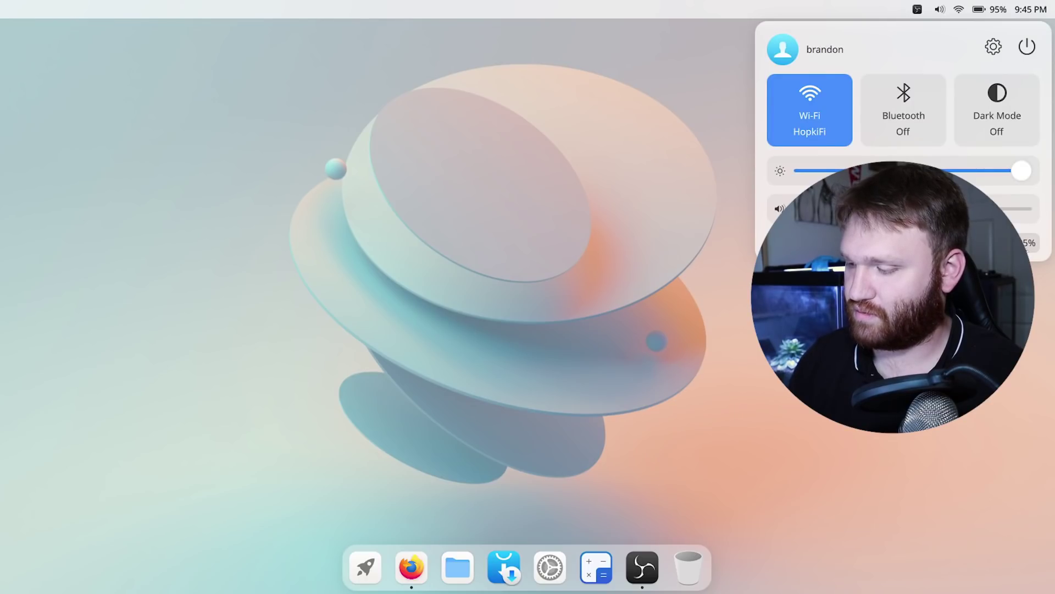
click(902, 243)
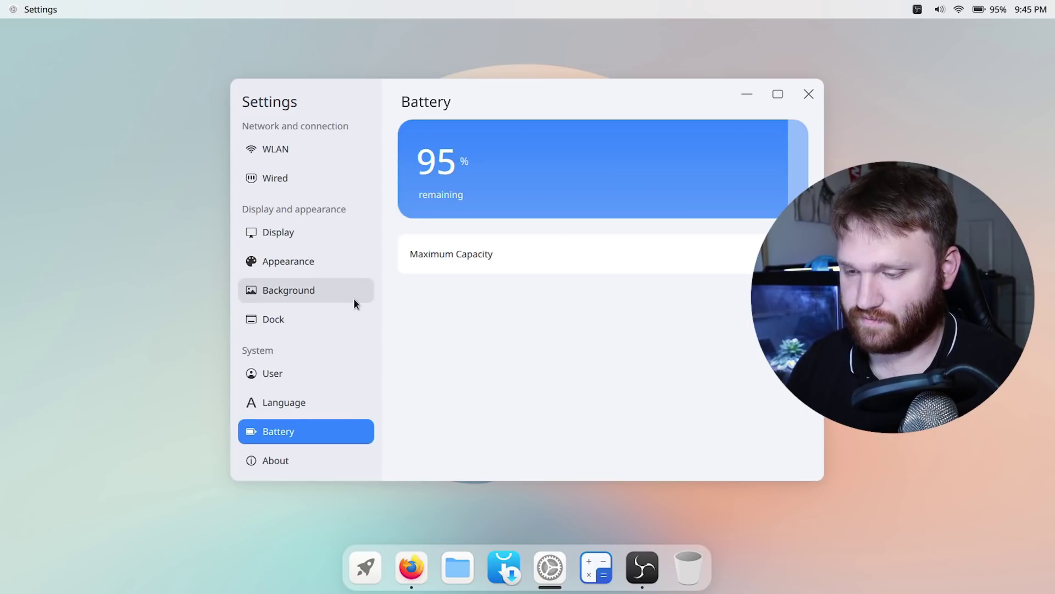
- Move Settings left and step through Wi-Fi and Wired to the Display page (1600x900, 60 Hz)
drag(530, 99, 408, 92)
click(174, 142)
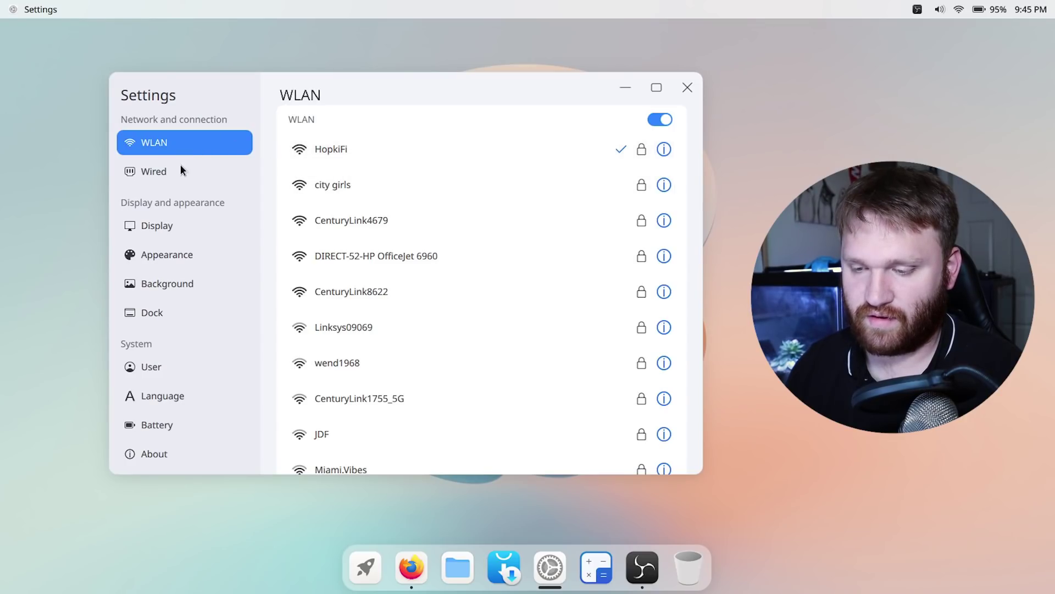
click(165, 174)
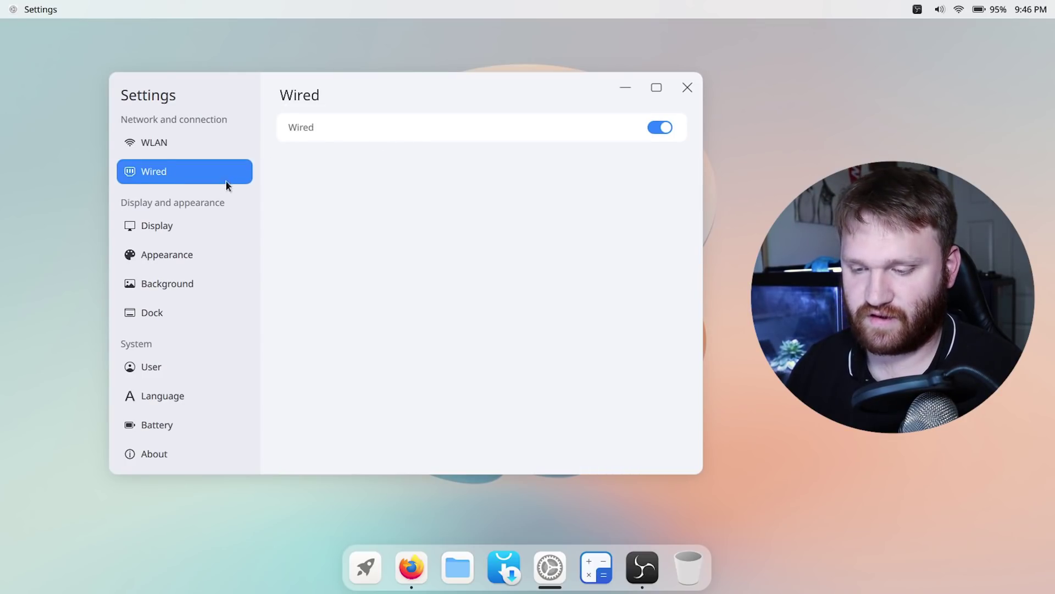
click(190, 227)
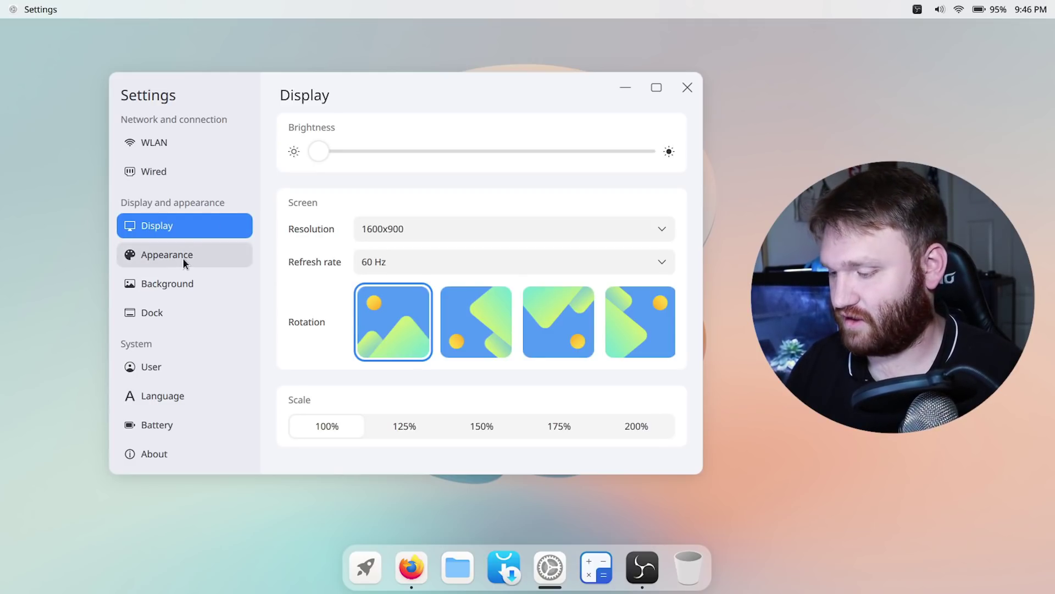
click(160, 256)
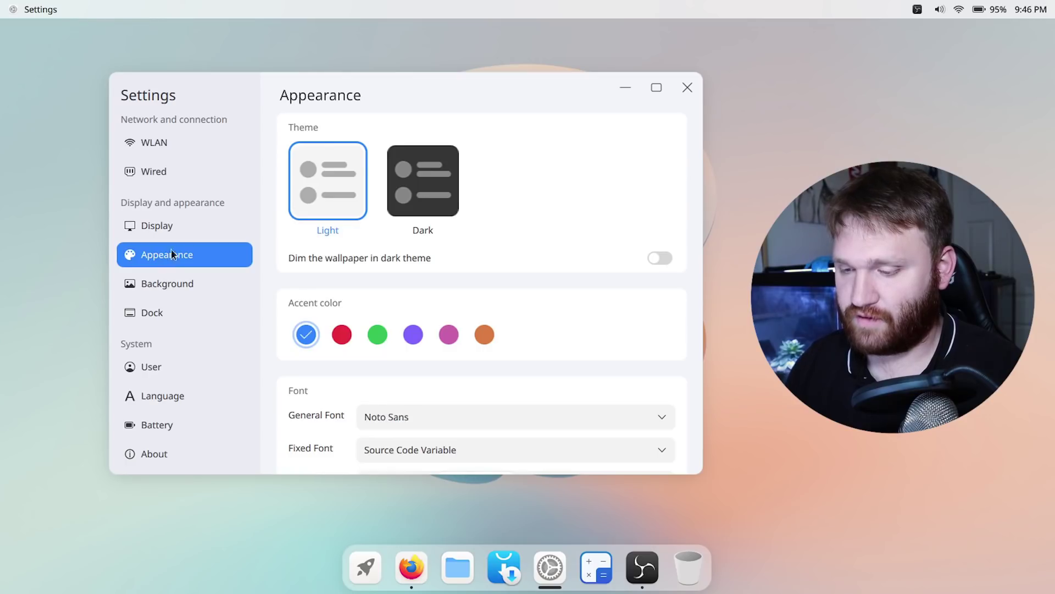
click(418, 190)
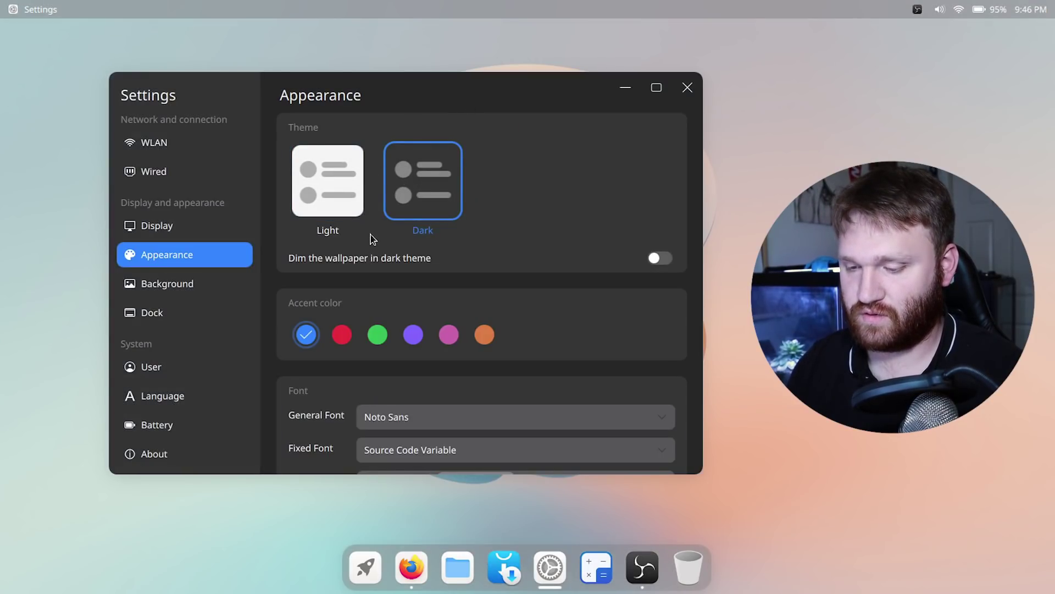
click(335, 196)
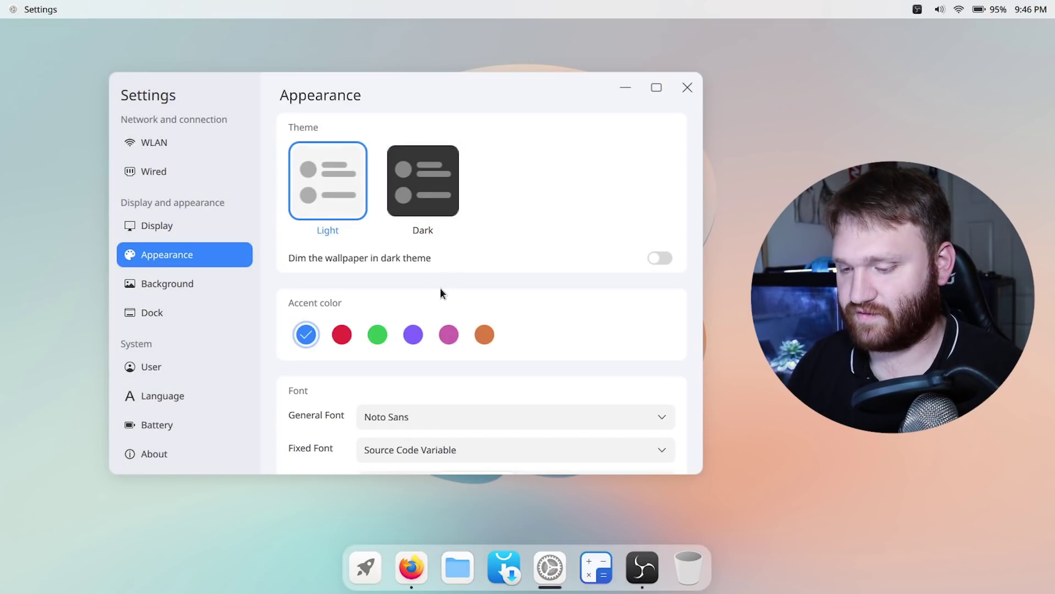
scroll(409, 324, down, 2)
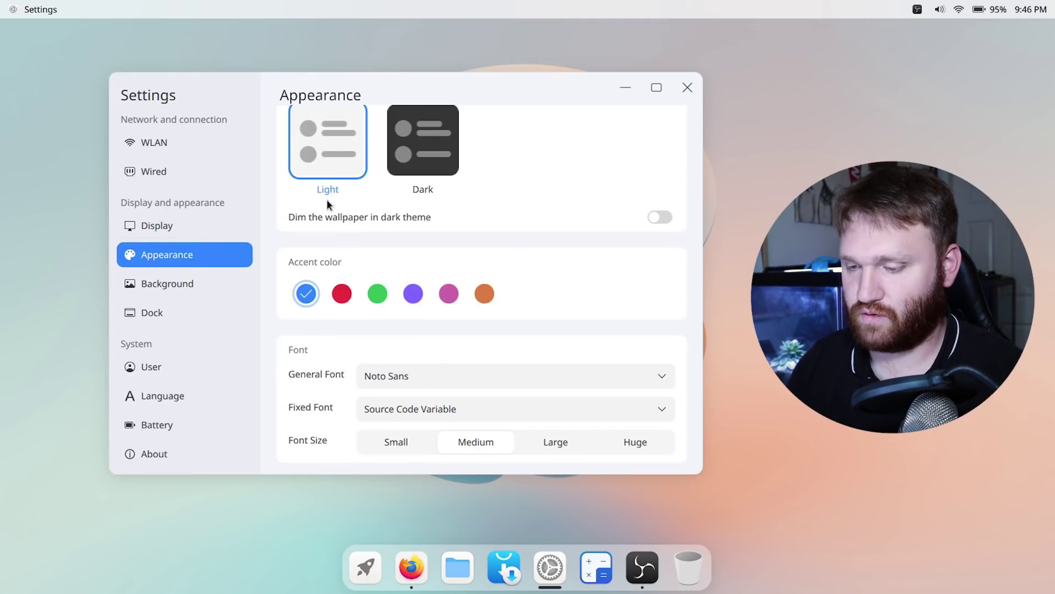
click(341, 294)
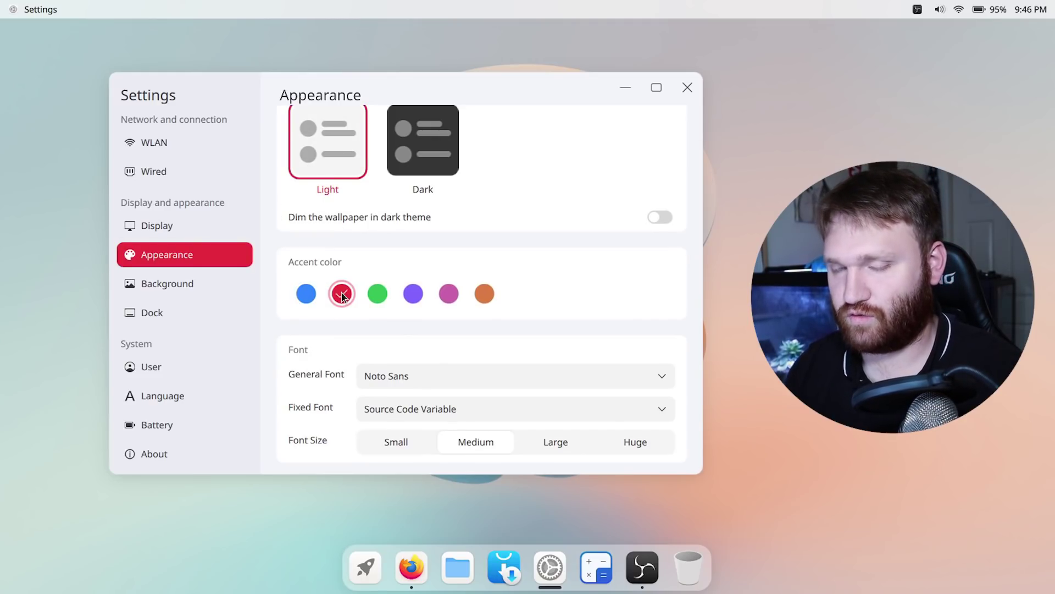
click(306, 293)
scroll(404, 373, down, 1)
scroll(404, 373, up, 1)
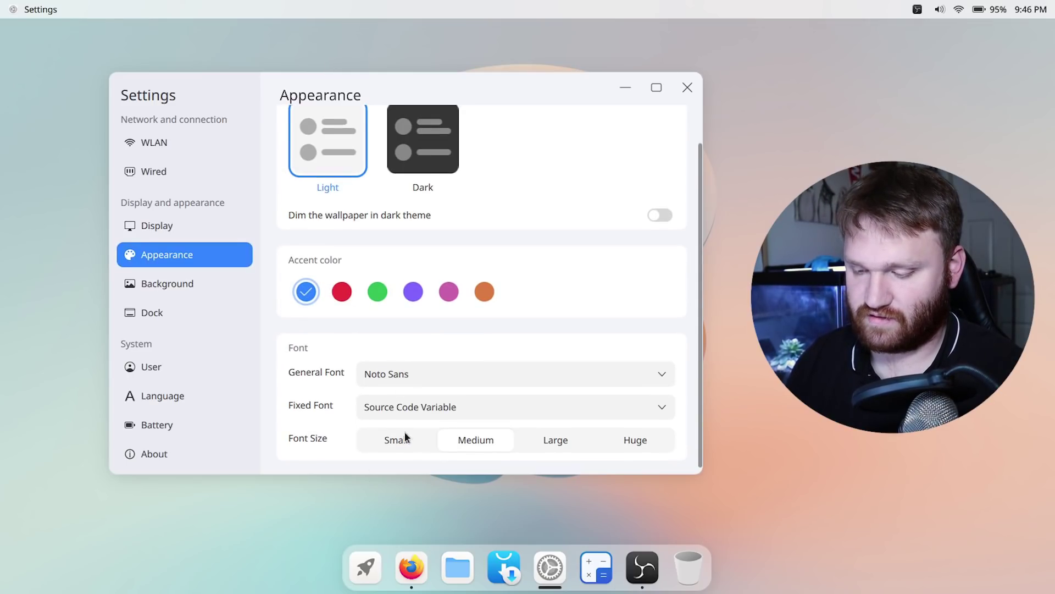
- Browse the wallpaper options on the Background settings page
click(182, 281)
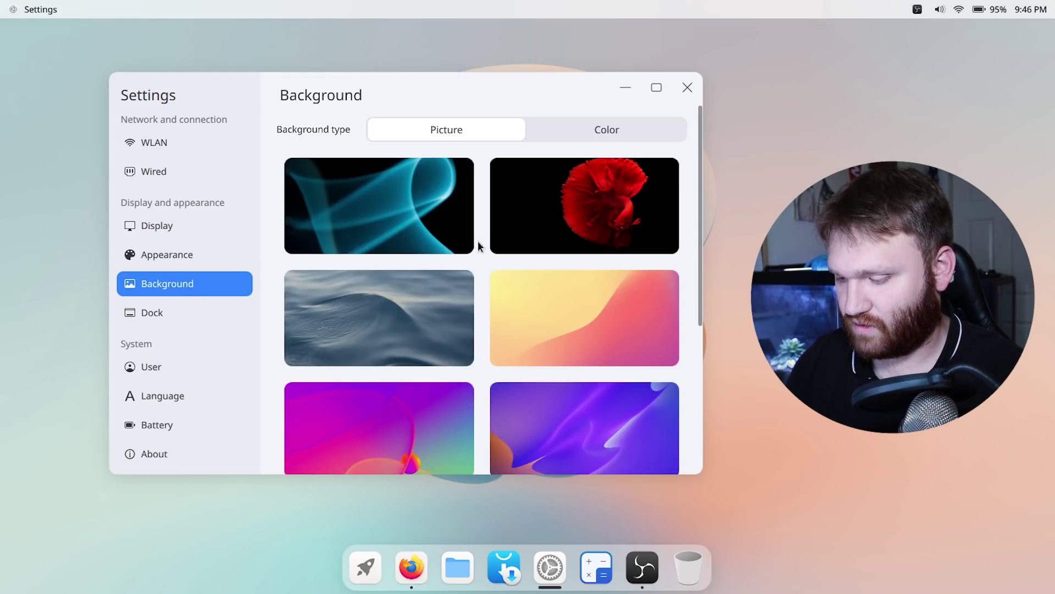
scroll(477, 241, down, 5)
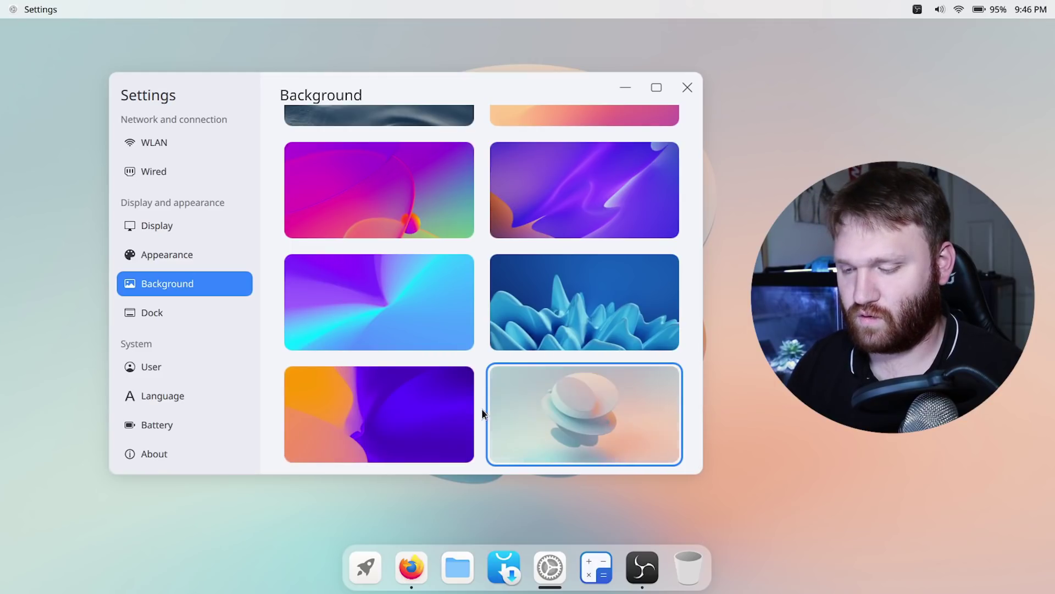
scroll(481, 407, up, 2)
scroll(483, 405, up, 3)
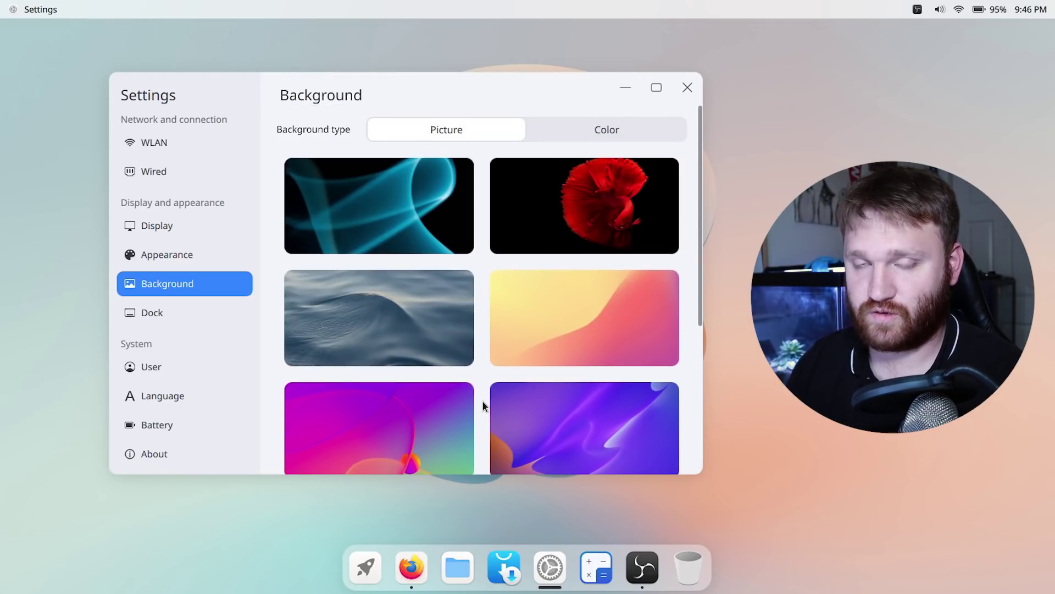
scroll(484, 406, down, 5)
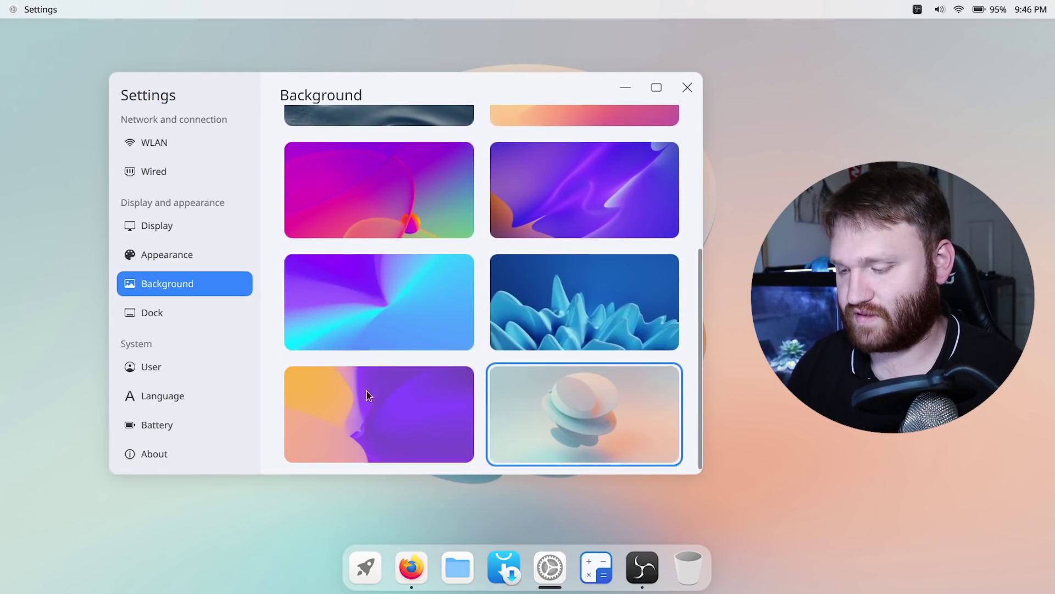
- On the Dock page, try Huge, Small and Medium sizes, settling on Large
click(169, 311)
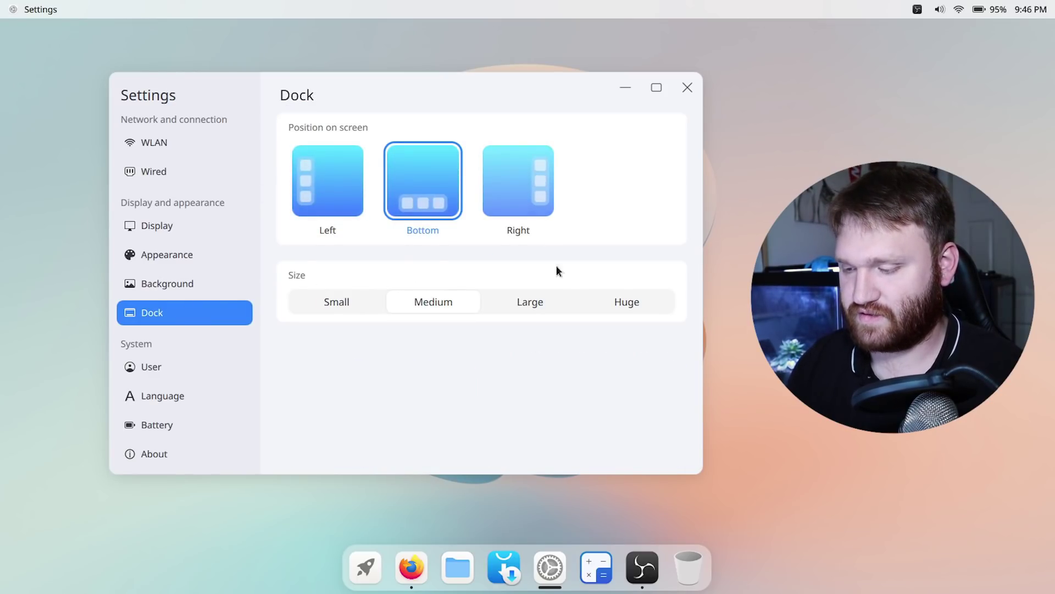
click(630, 300)
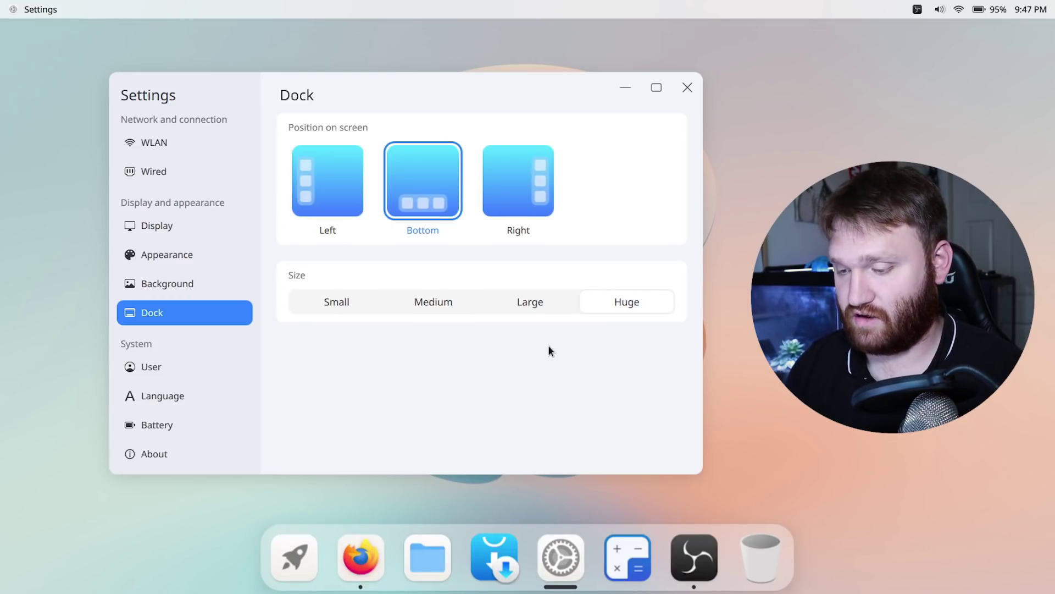
click(337, 303)
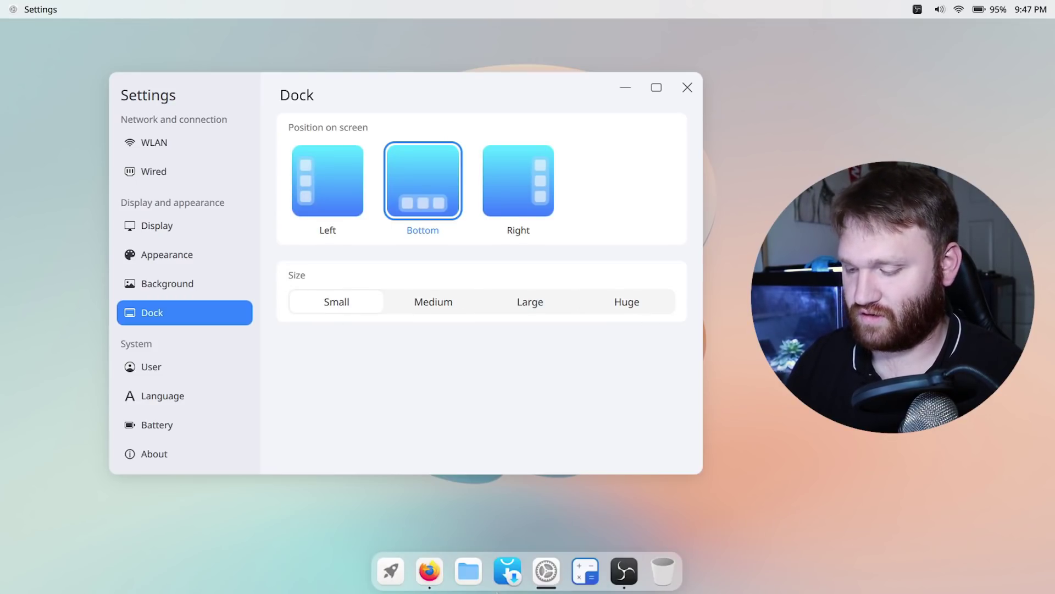
click(448, 308)
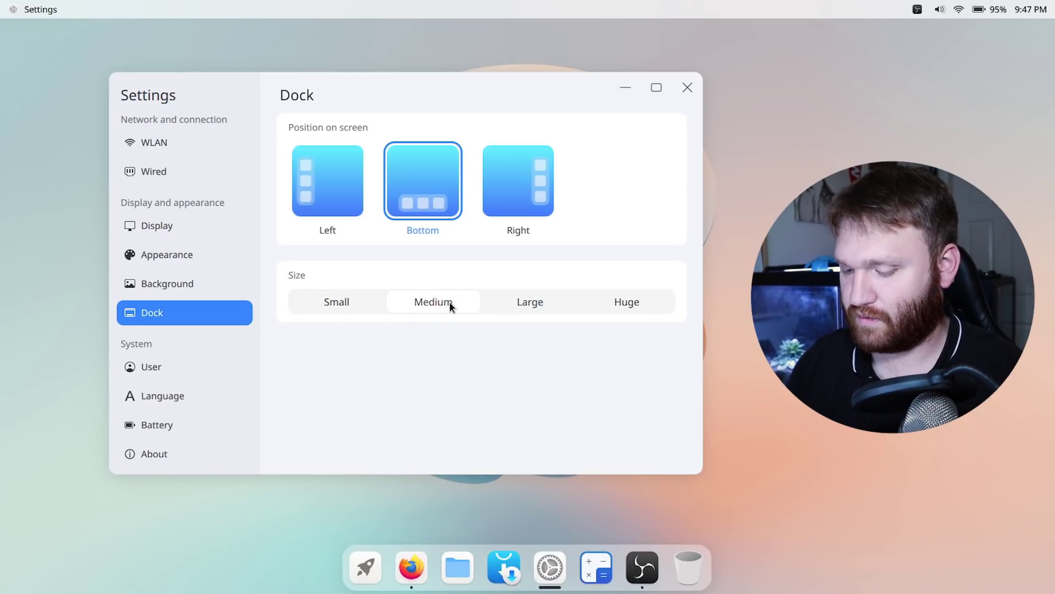
click(524, 302)
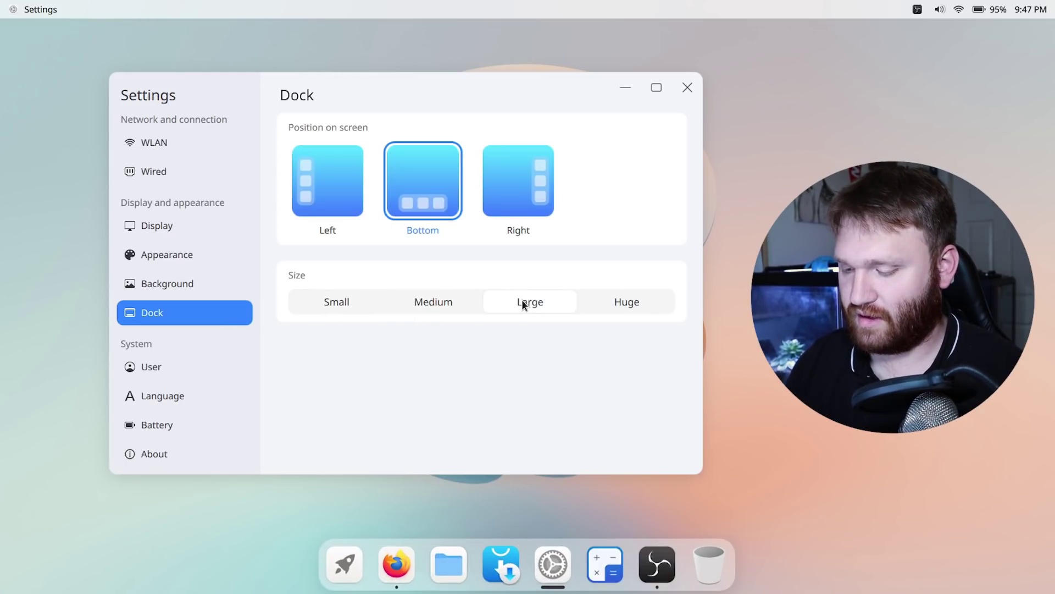
- Look through User, Language and Battery, ending on About with CutefishOS 0.2 and kernel 5.10.42-1-MANJARO
click(151, 367)
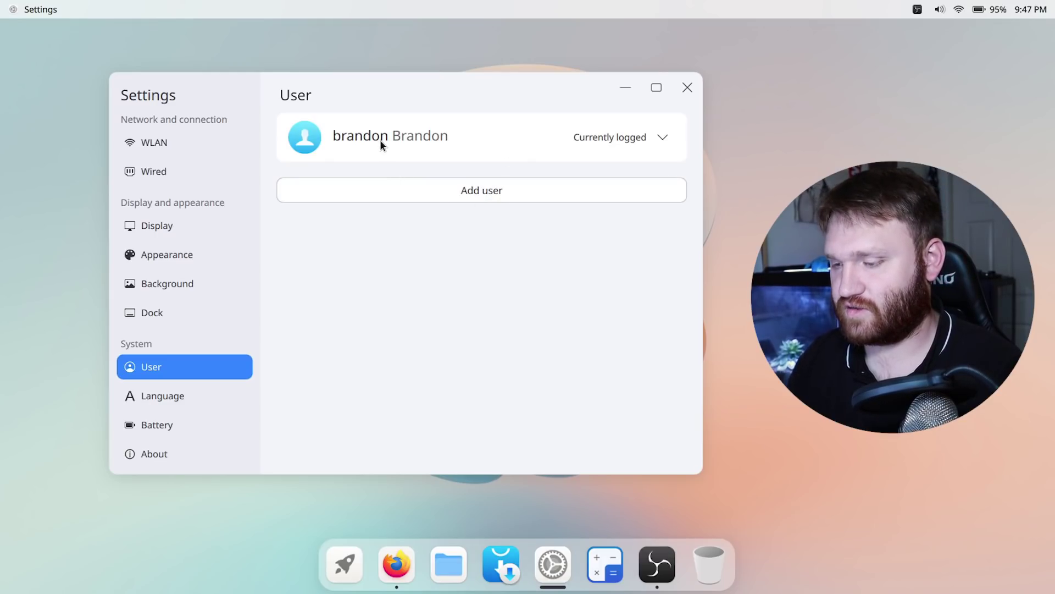
click(663, 136)
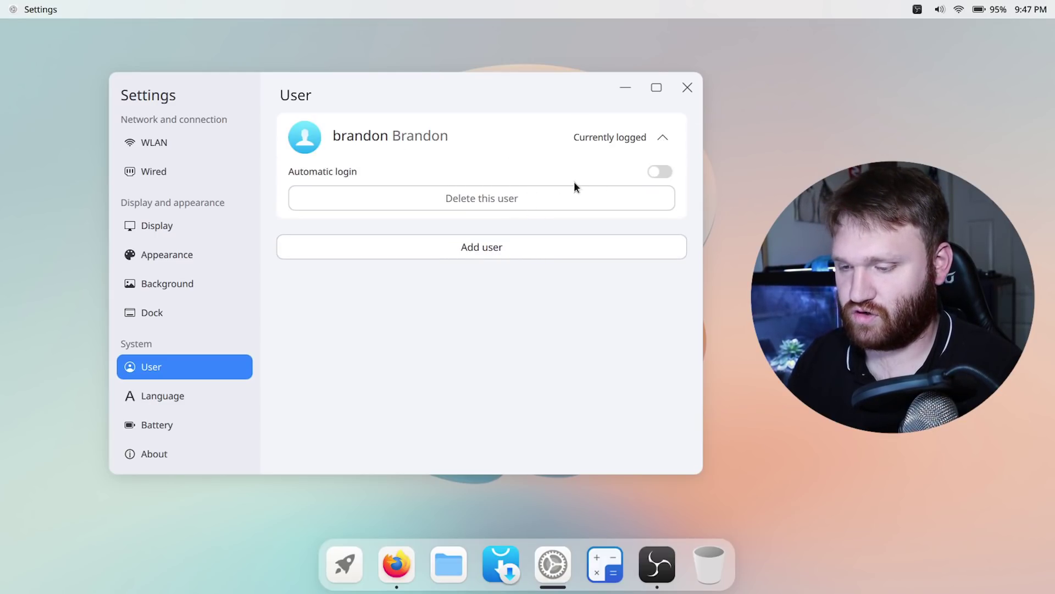
click(170, 397)
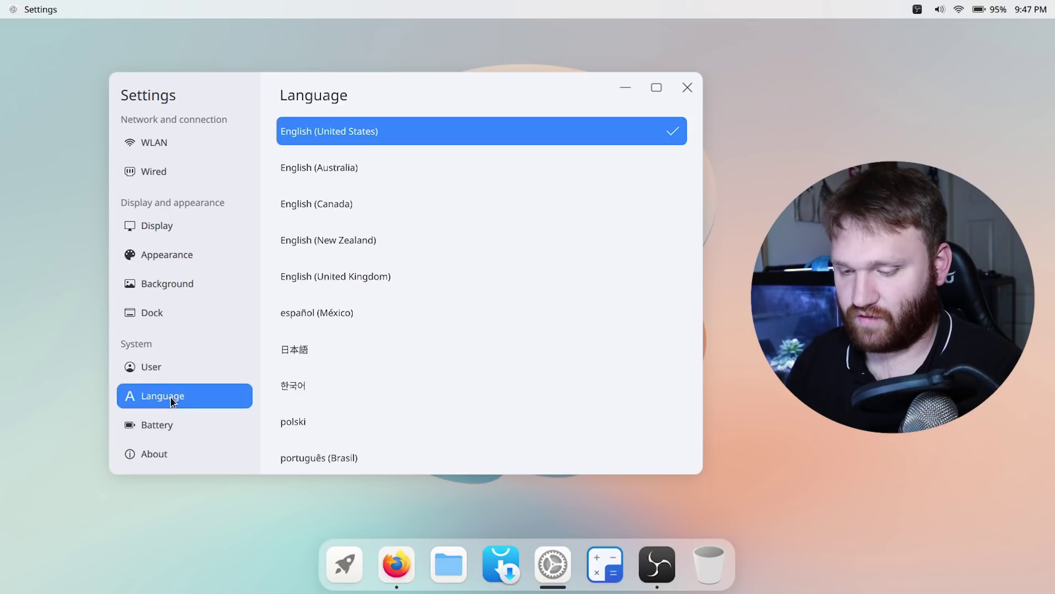
click(159, 423)
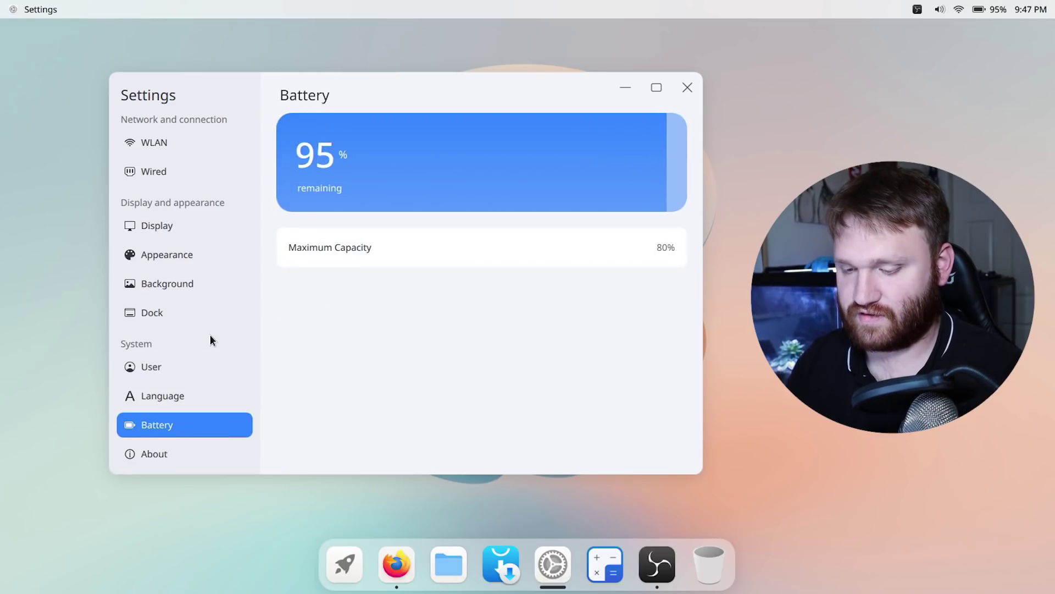
click(165, 457)
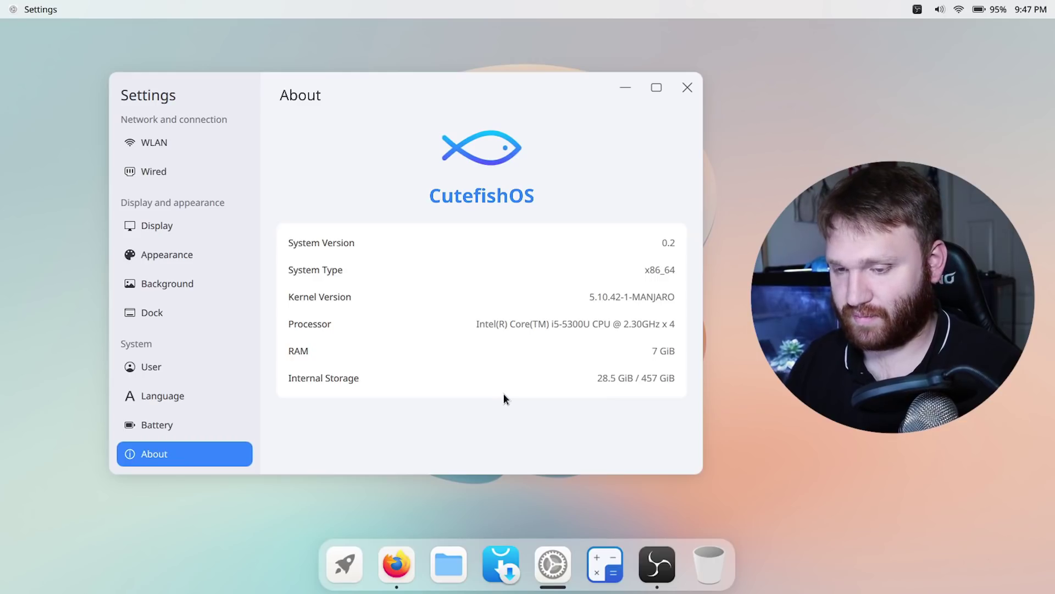
- Close the Settings window, leaving the empty desktop and its dock
click(687, 87)
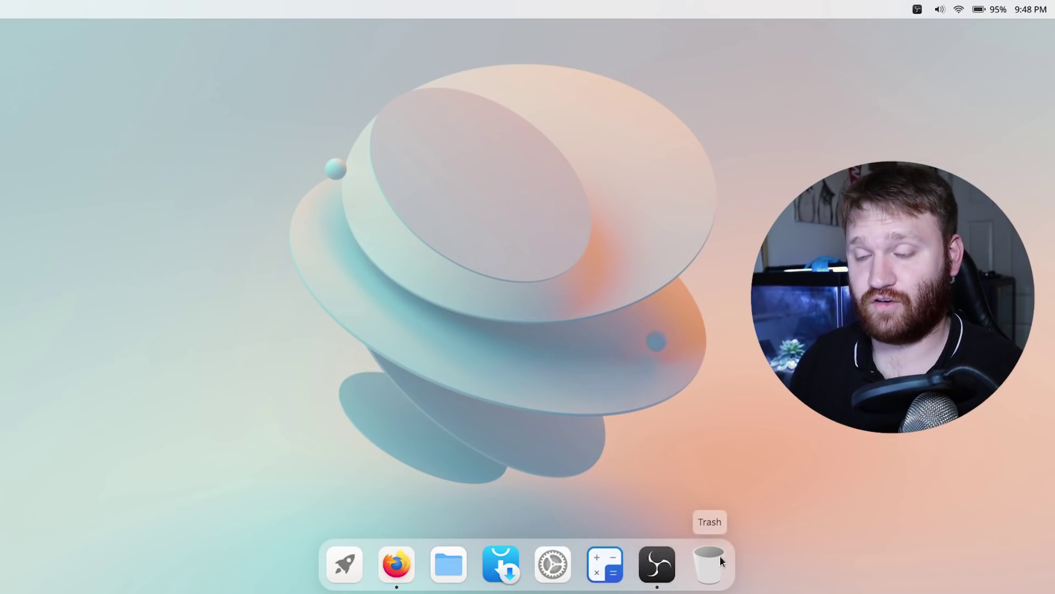
- Open File Manager, move it left, open the Desktop folder and return to home
click(446, 569)
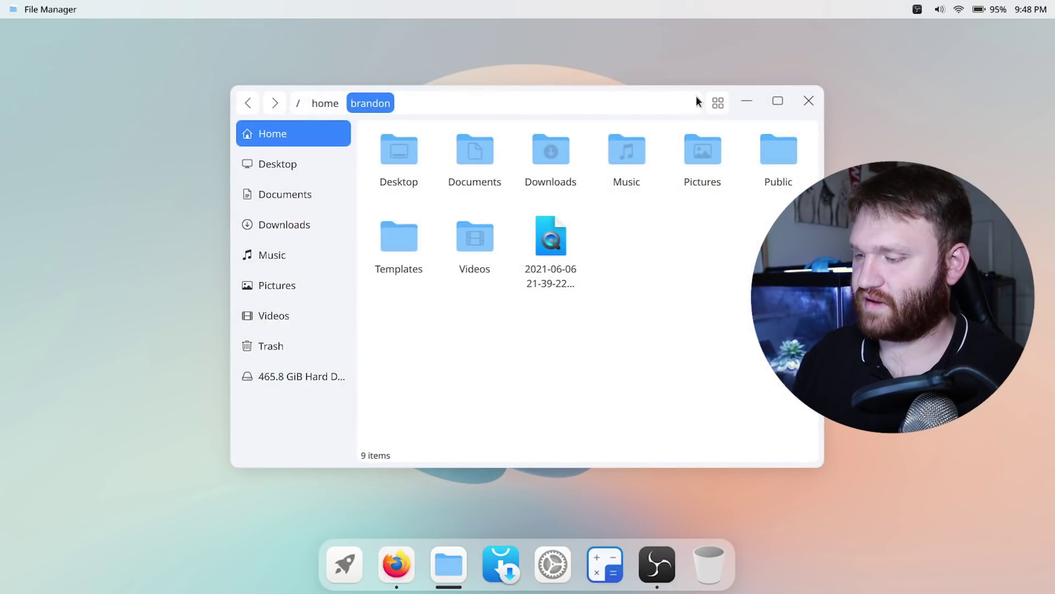
drag(749, 120, 593, 120)
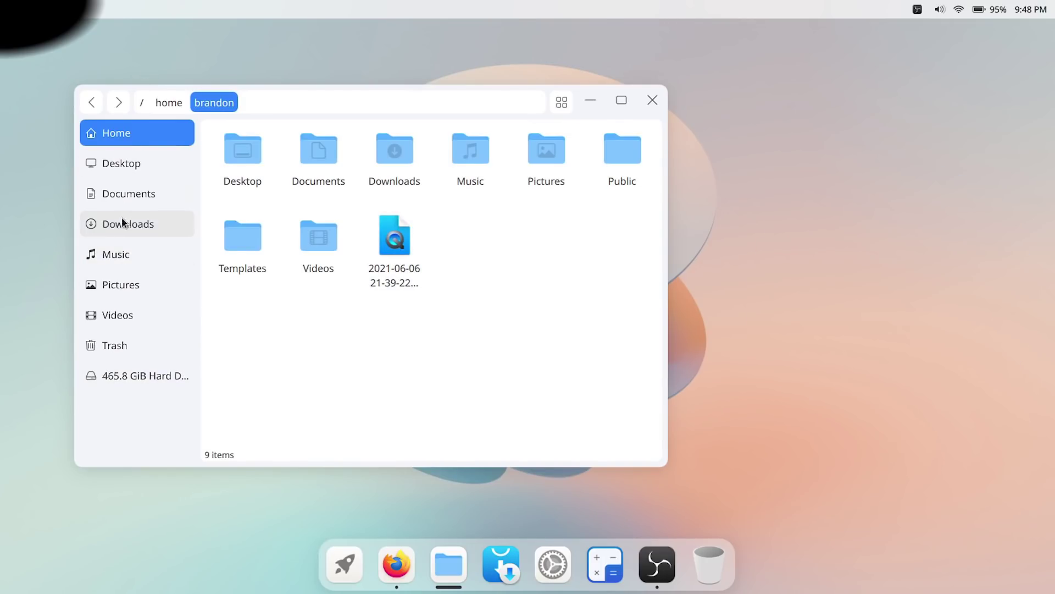
click(226, 160)
double_click(227, 159)
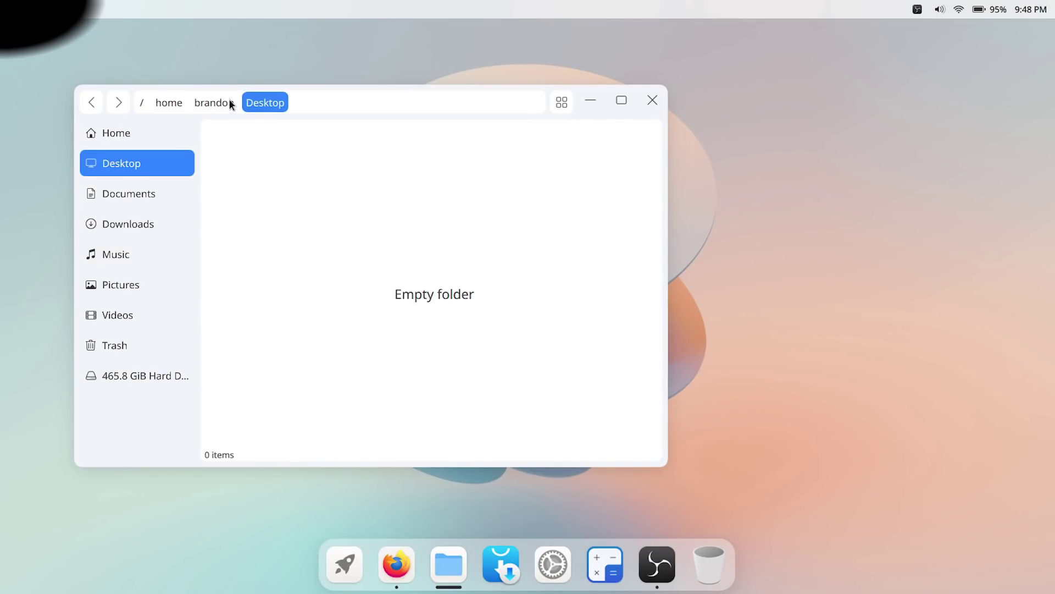
click(210, 102)
- Select the home folder path as text and look at the view and sorting options
click(260, 102)
click(260, 103)
click(199, 106)
drag(220, 106, 94, 103)
click(562, 102)
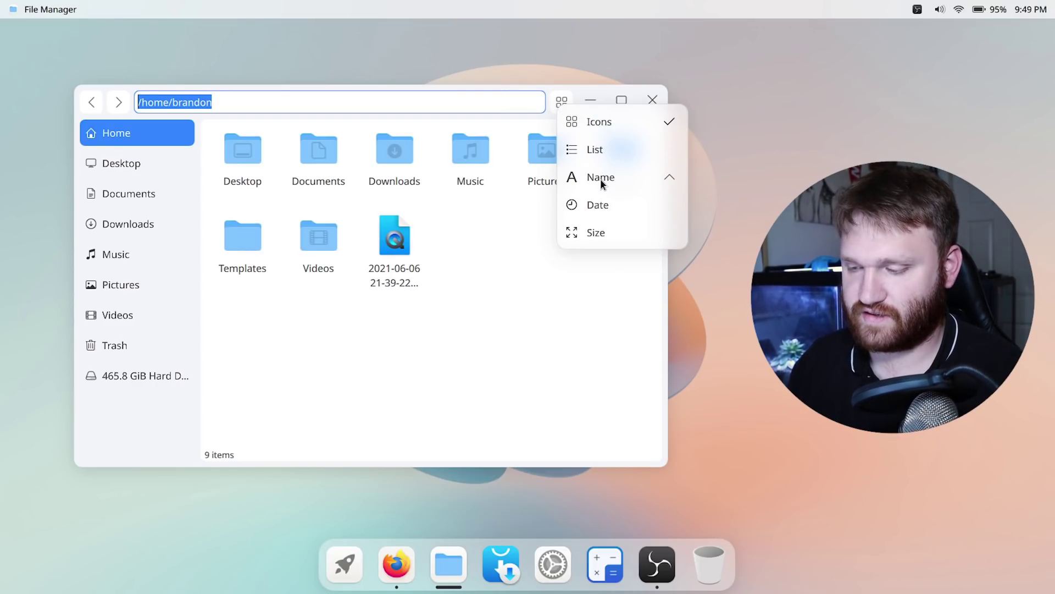
click(588, 82)
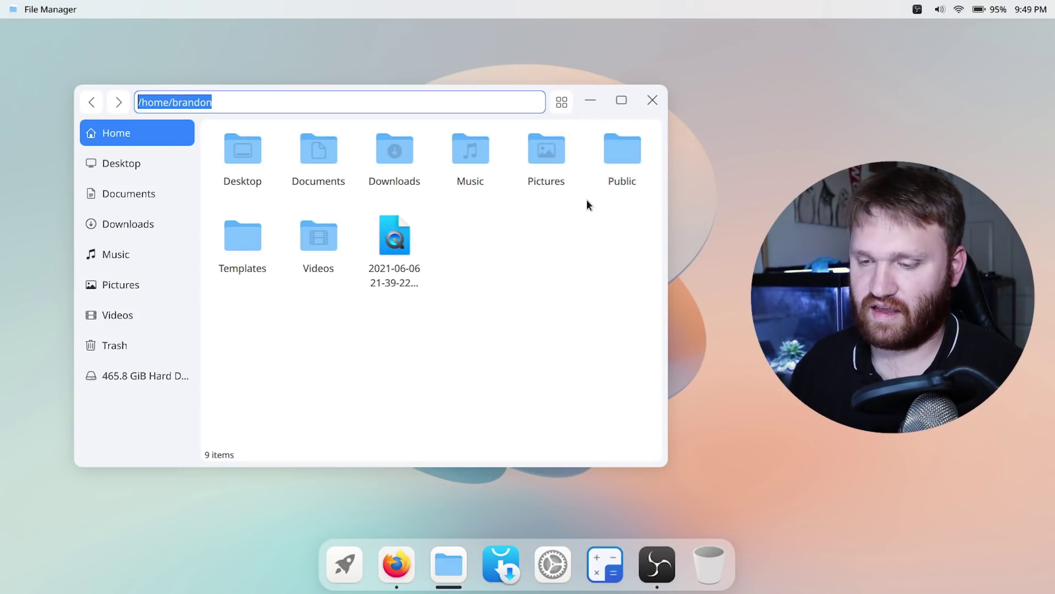
- View the home folder's Properties, then open and dismiss the folder actions menu
right_click(536, 247)
click(597, 380)
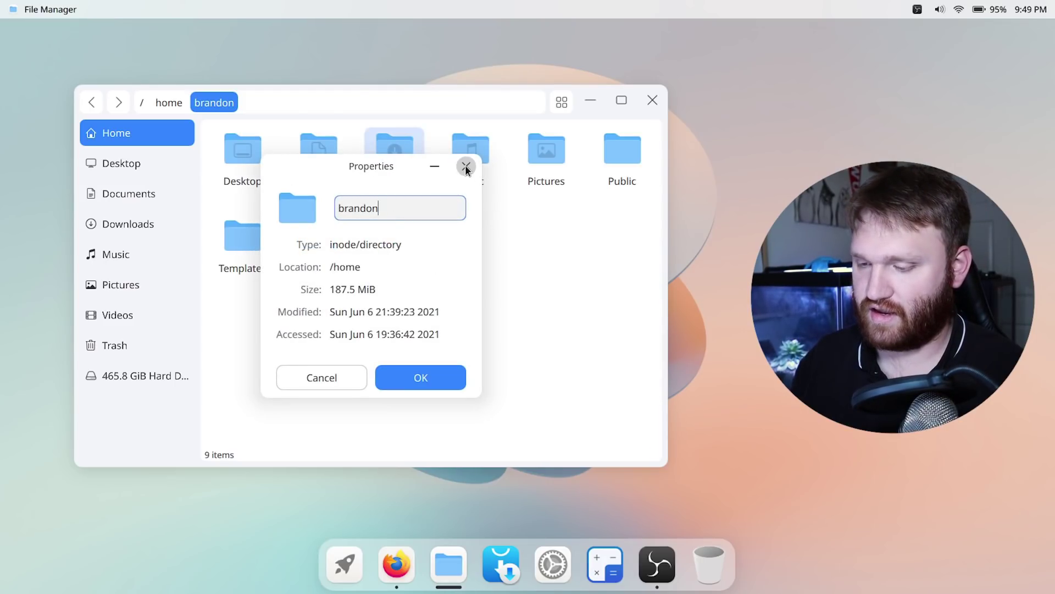
click(466, 166)
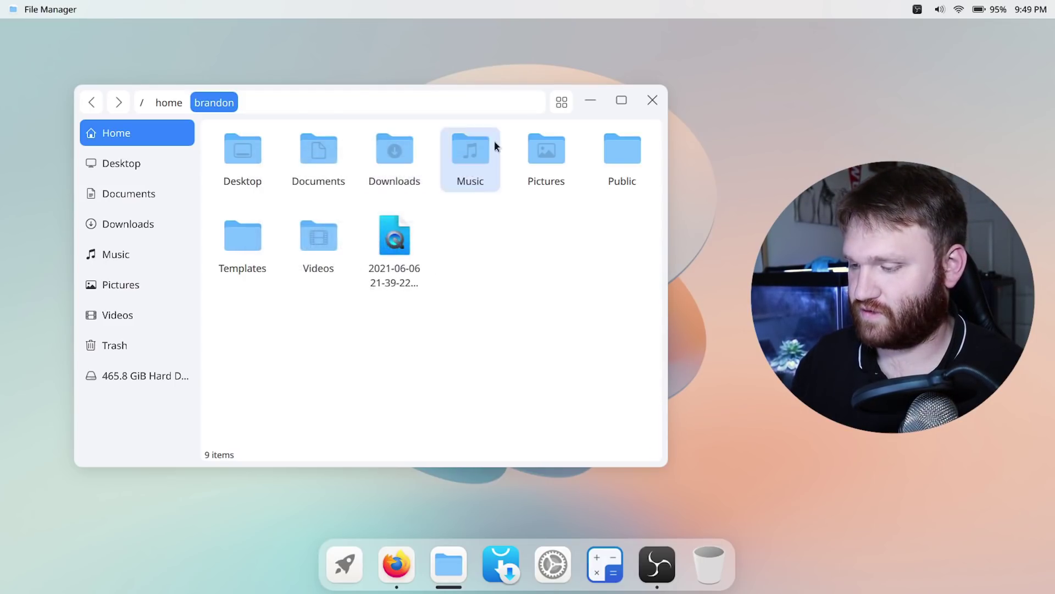
right_click(513, 266)
click(547, 358)
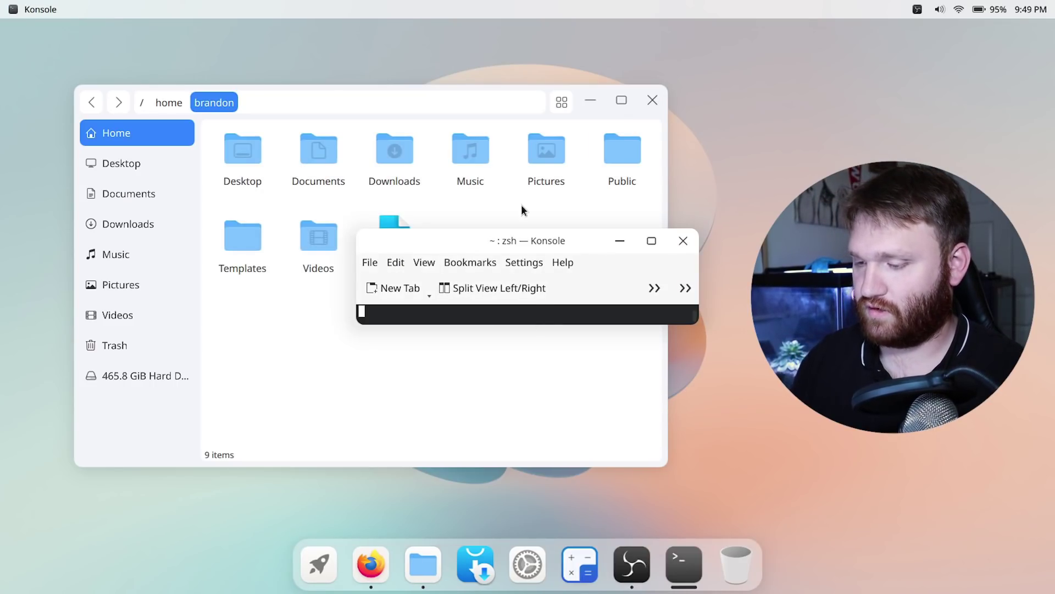
- Move Konsole to the upper left, enlarge it, and try running neofetch
drag(512, 240, 214, 70)
drag(390, 152, 666, 491)
mouse_move(131, 140)
mouse_down()
mouse_move(52, 136)
mouse_move(110, 150)
mouse_move(99, 140)
mouse_move(127, 140)
mouse_up()
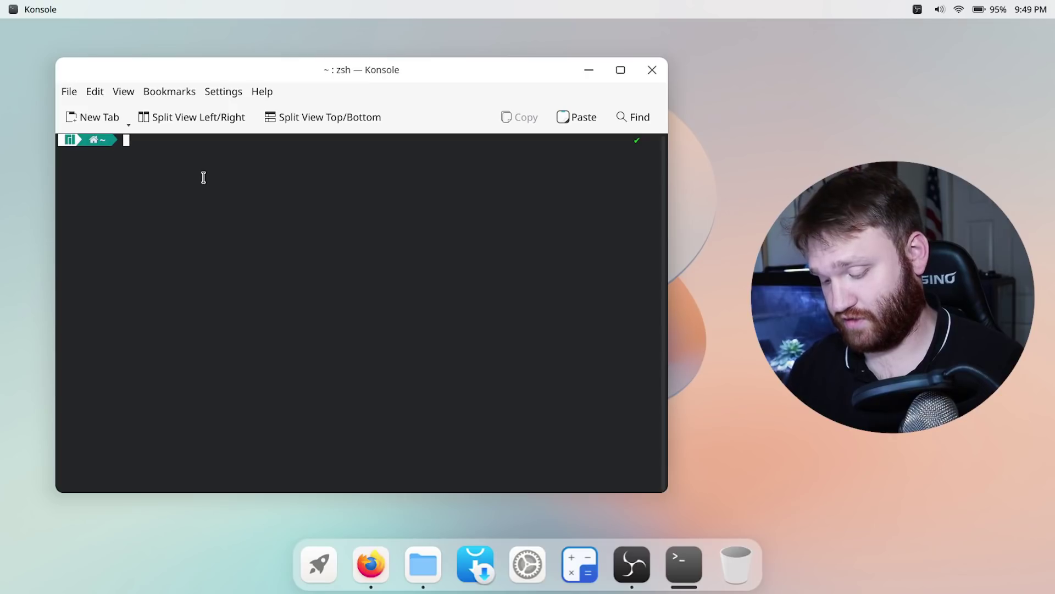
text(neofetch)
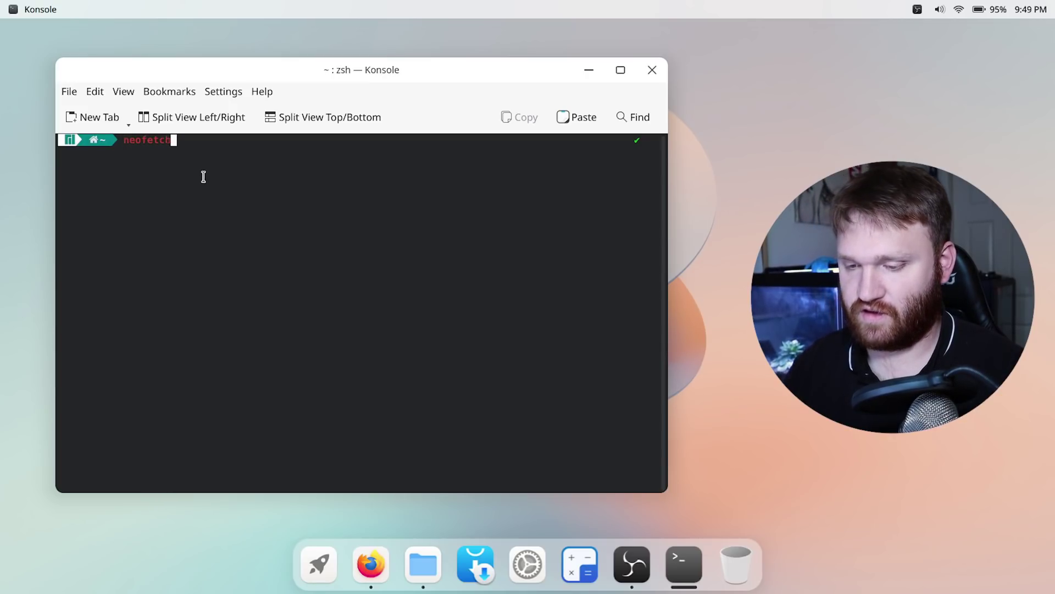
key(Return)
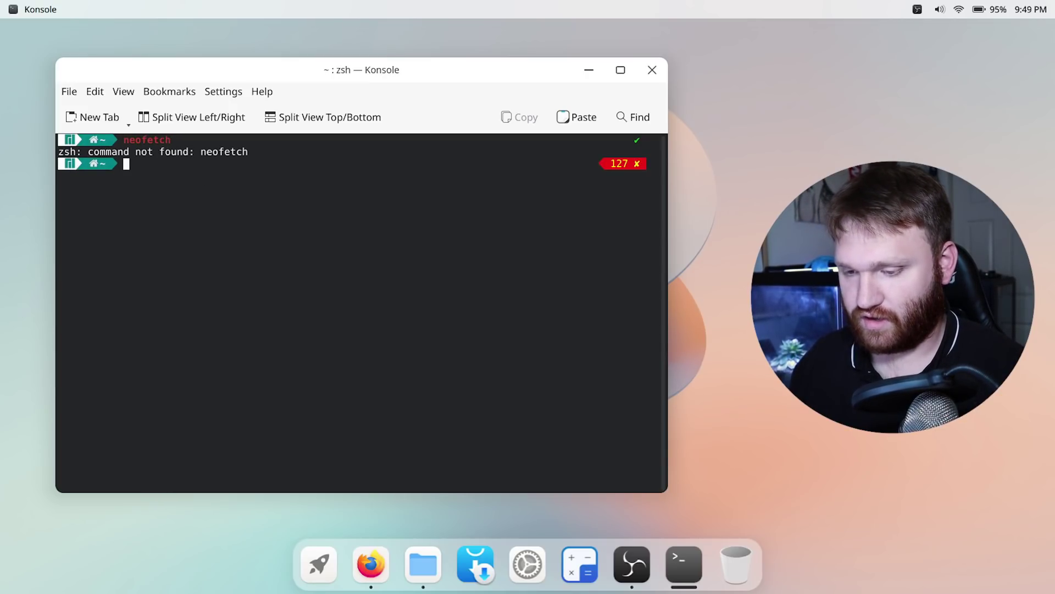
- Install neofetch with 'sudo pacman -S neofetch', then run neofetch again
text(sudo pacman -S neofetch)
key(Return)
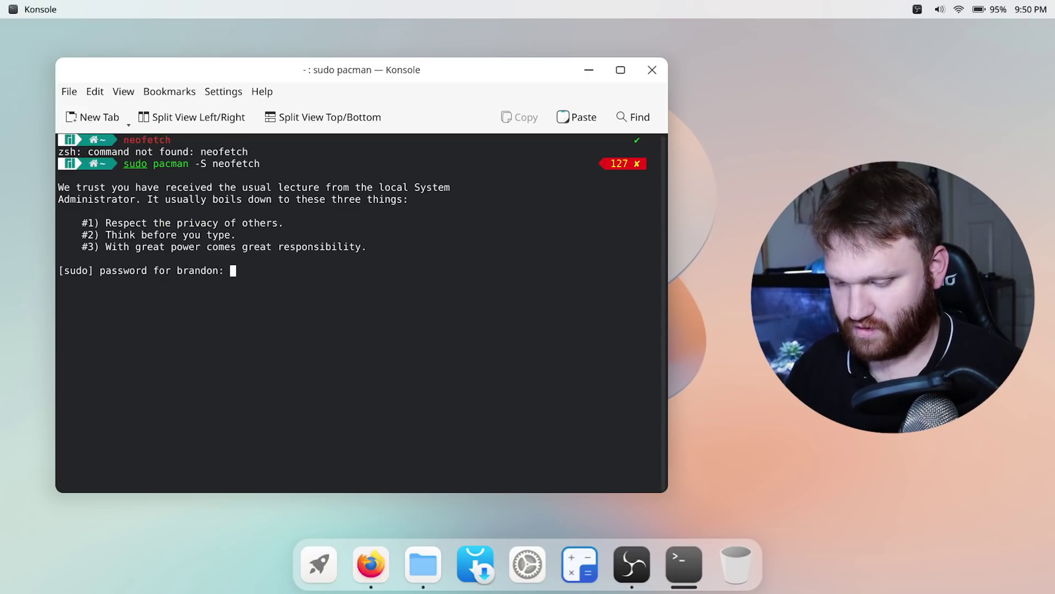
key(Return)
key(Return)
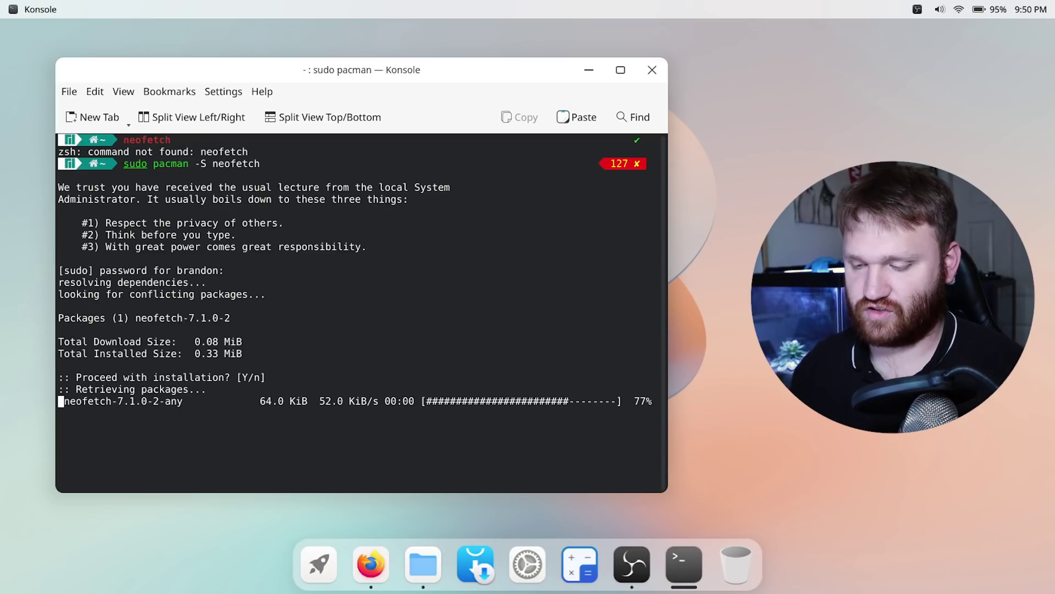
key(Up)
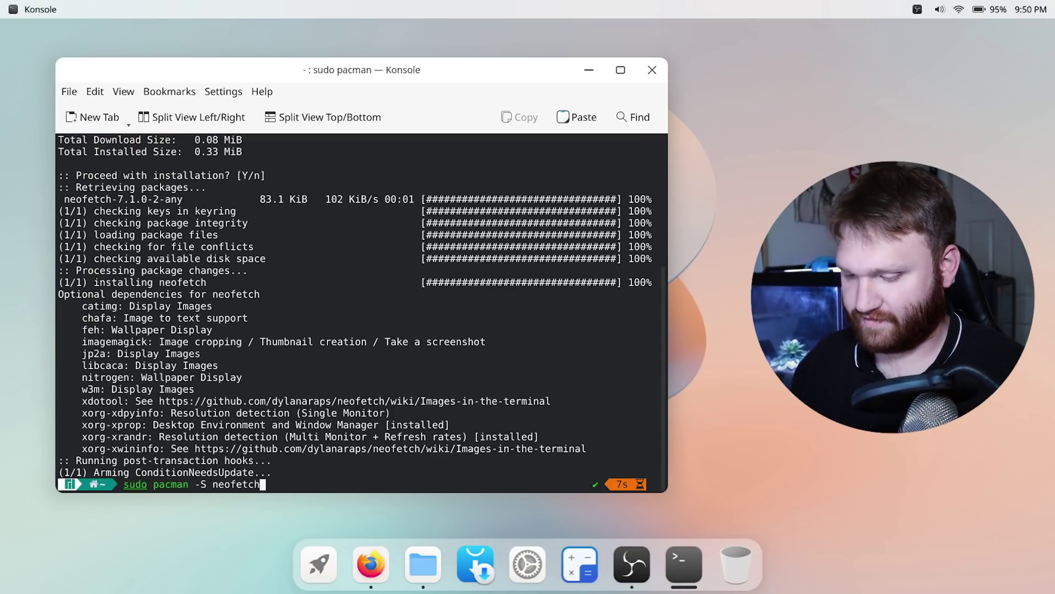
key(Up)
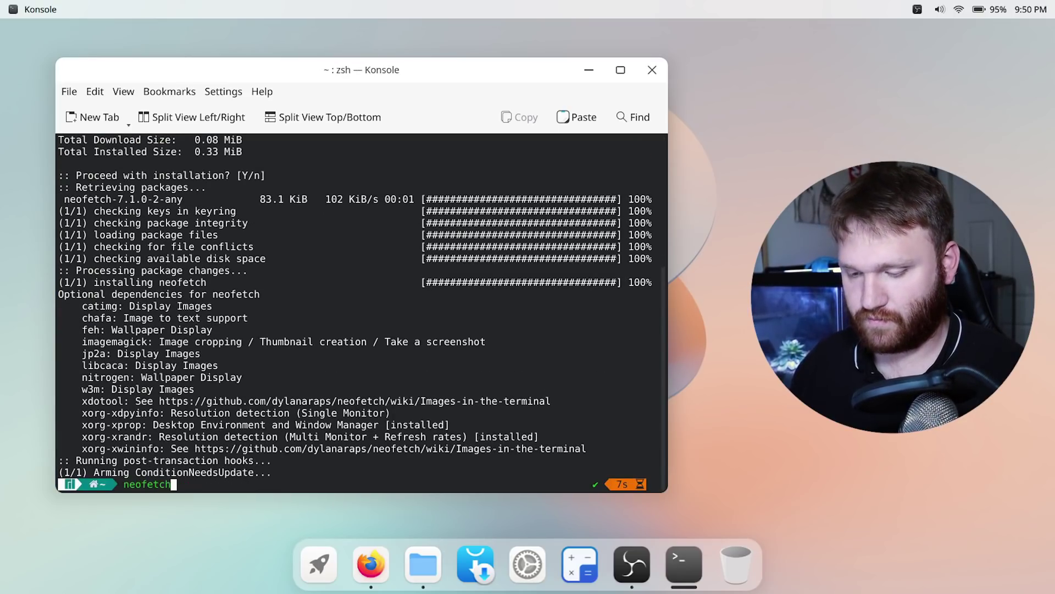
key(Return)
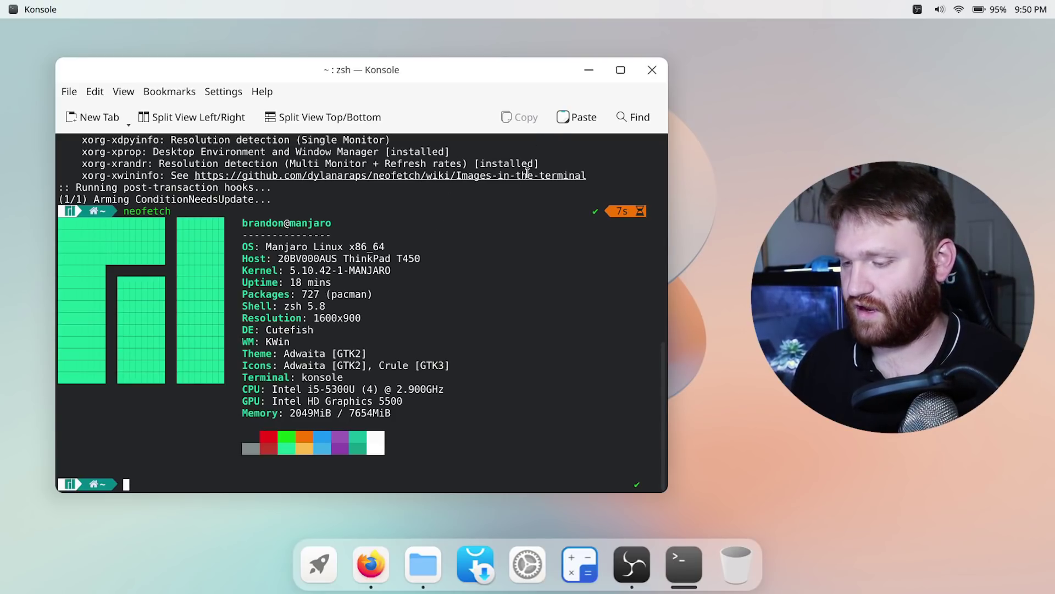
- Close Konsole and File Manager, then launch Calculator and move it upper left
click(652, 70)
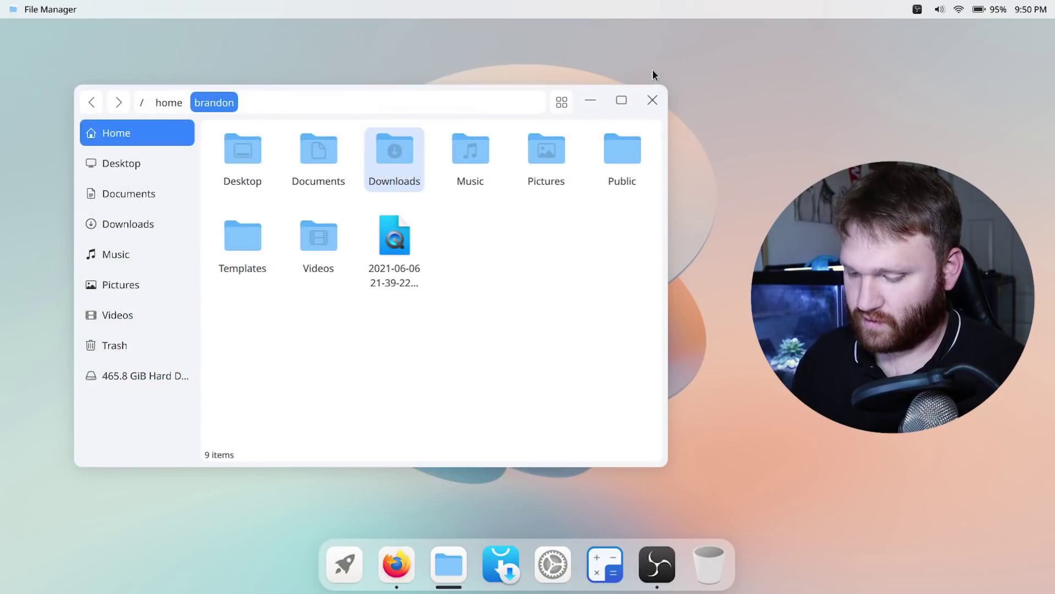
click(652, 101)
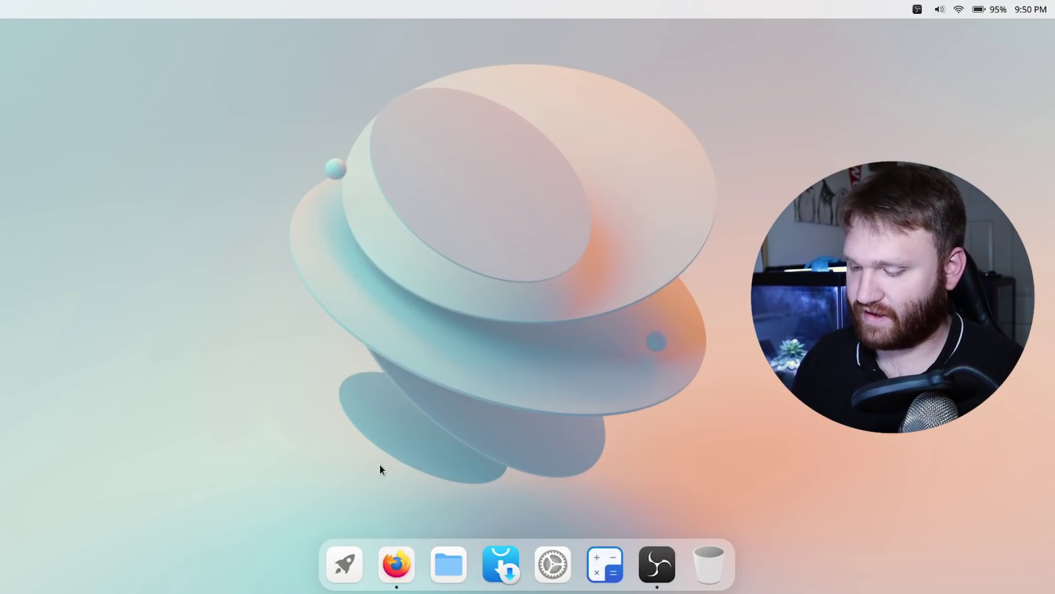
click(341, 571)
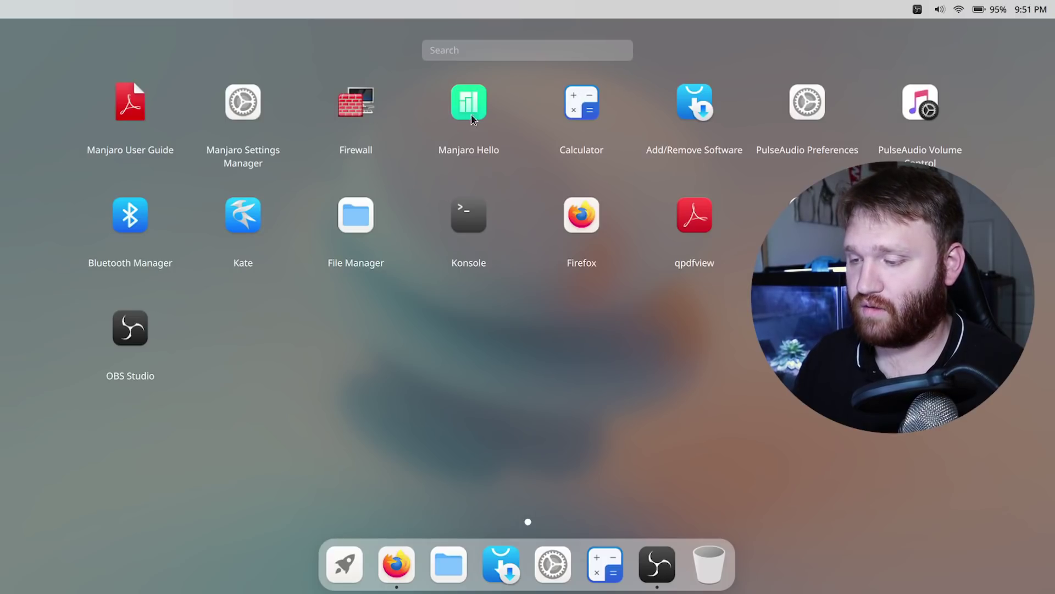
click(597, 110)
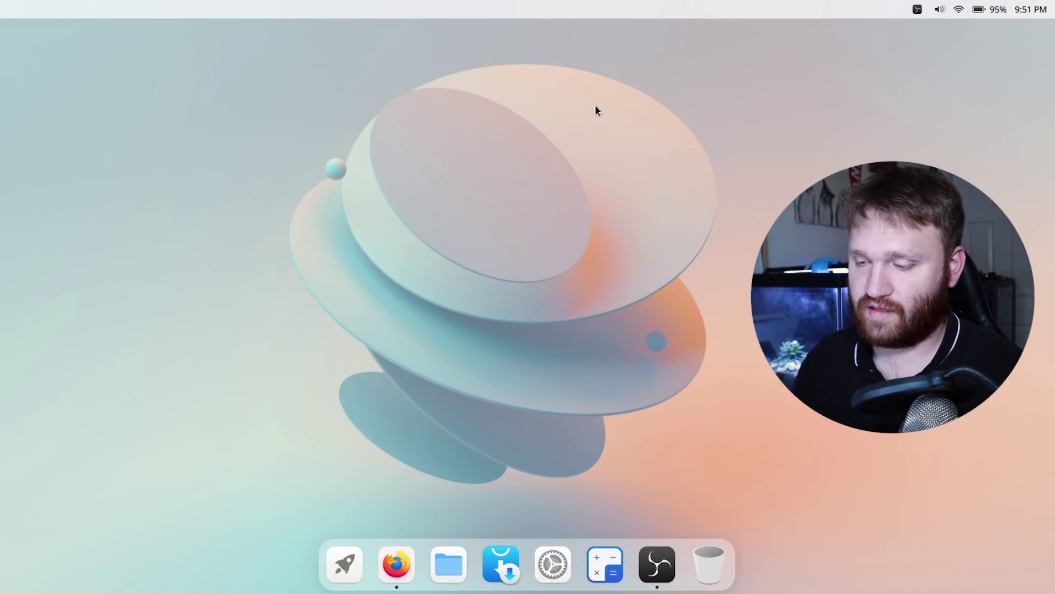
drag(505, 110, 160, 90)
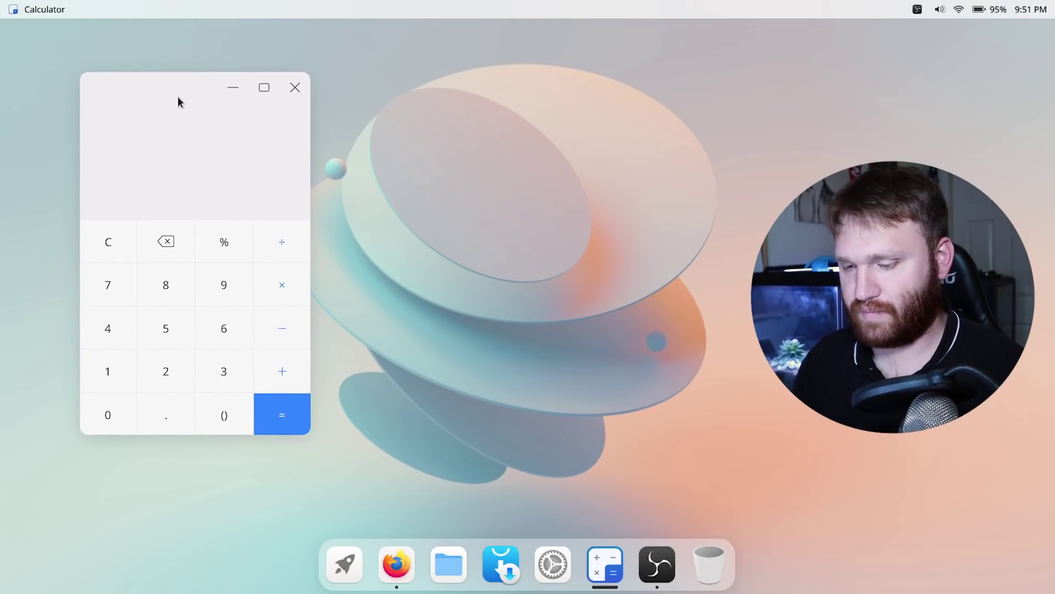
- Compute 2 + 2 = 4 in Calculator, then close it
click(172, 365)
click(271, 362)
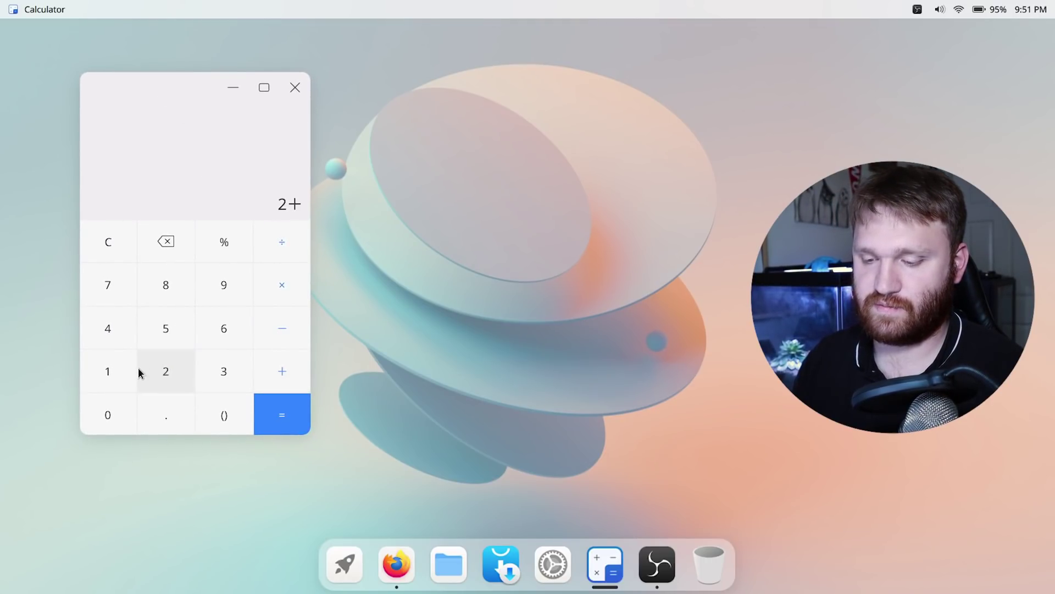
click(160, 369)
click(264, 407)
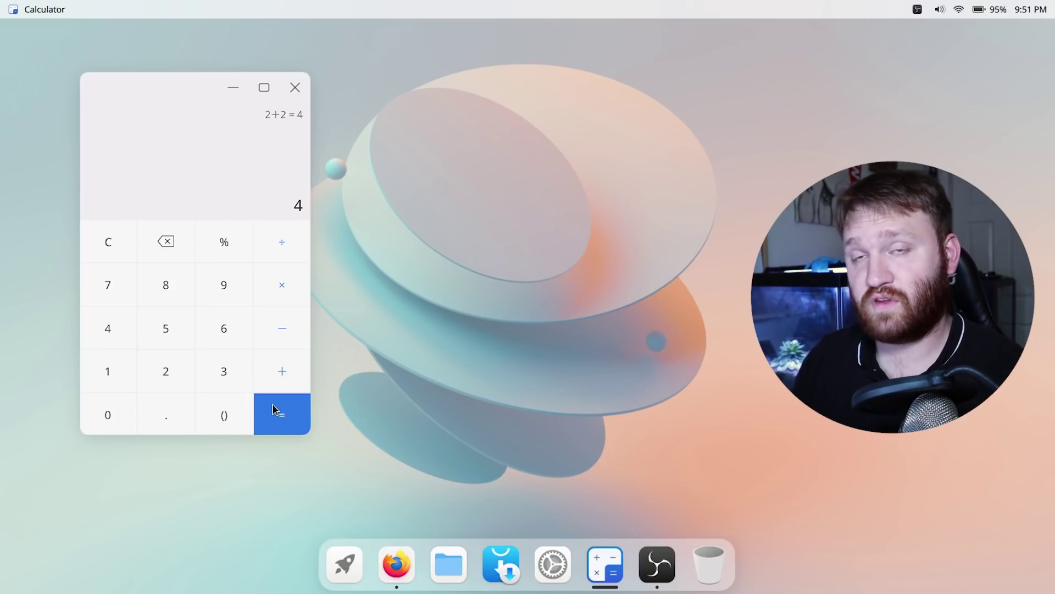
click(297, 91)
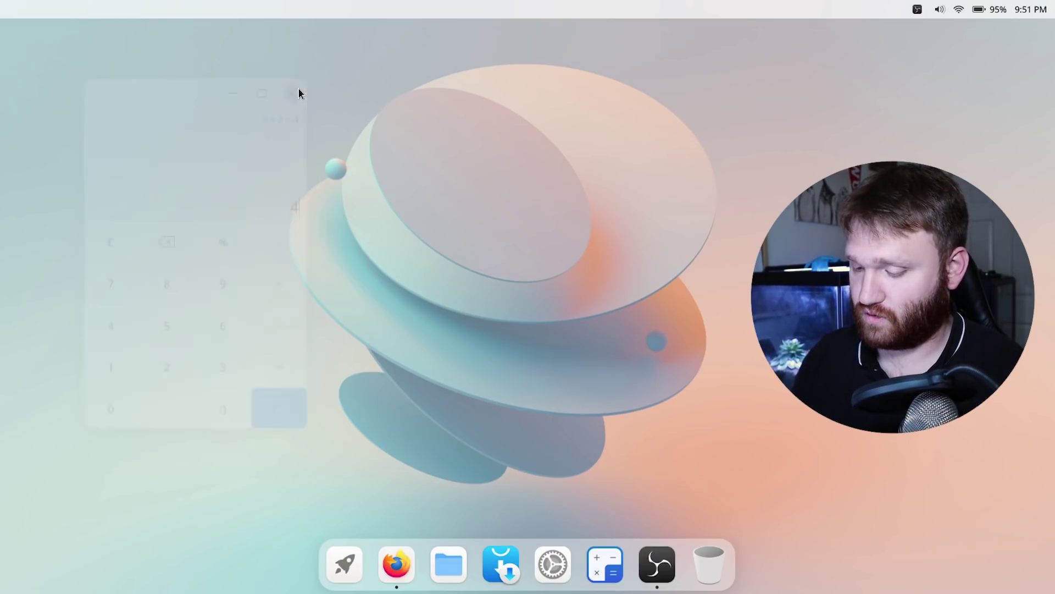
click(344, 561)
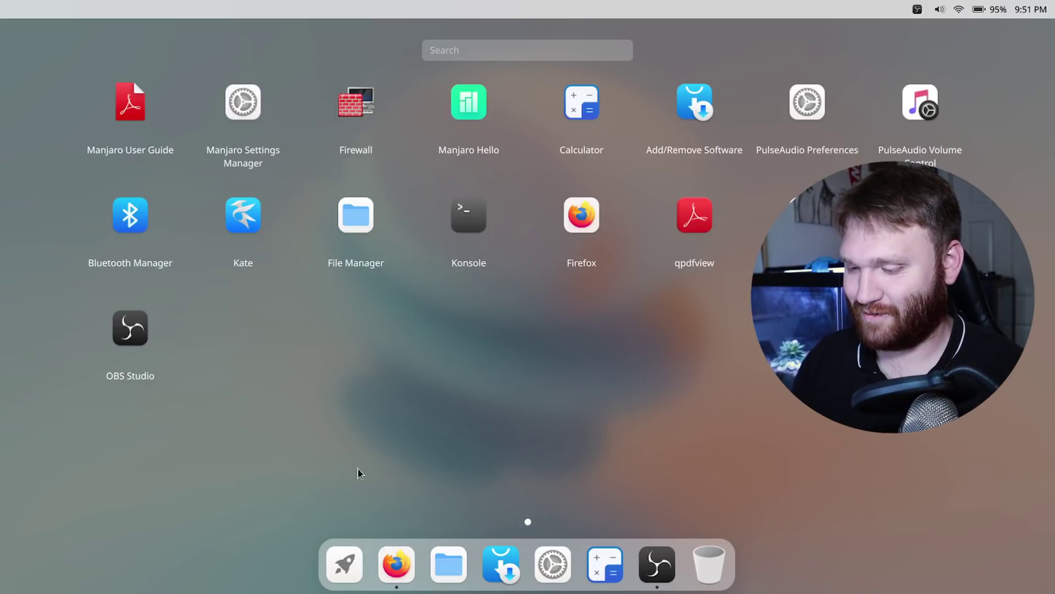
click(251, 212)
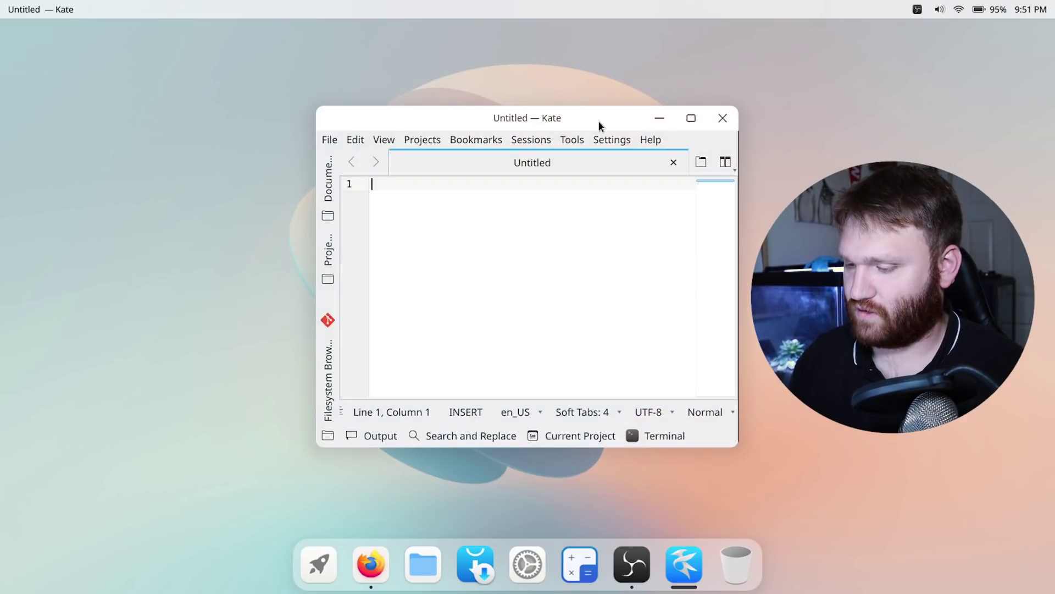
drag(556, 123, 336, 124)
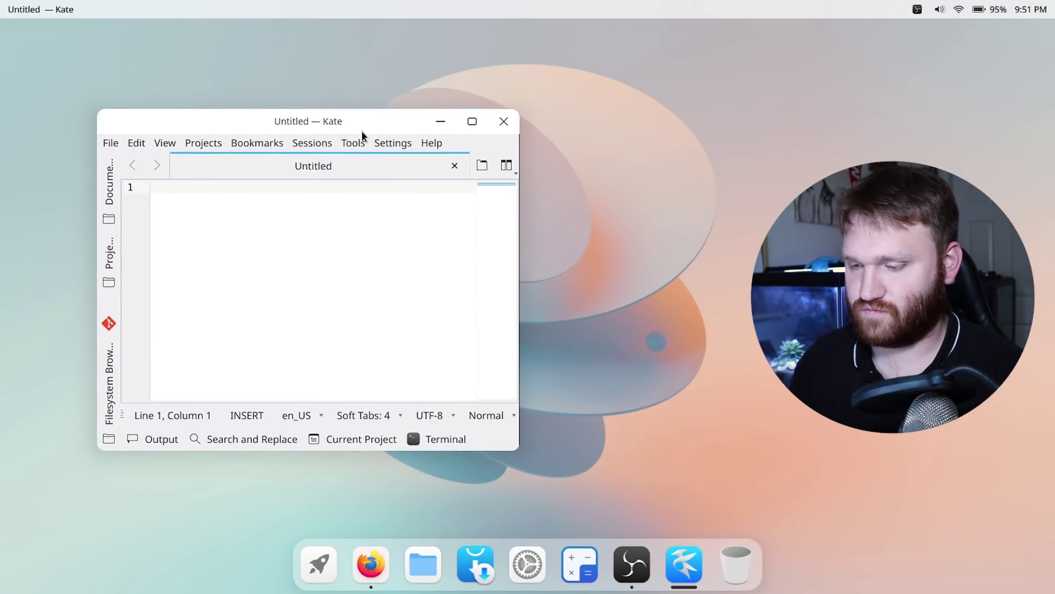
click(501, 120)
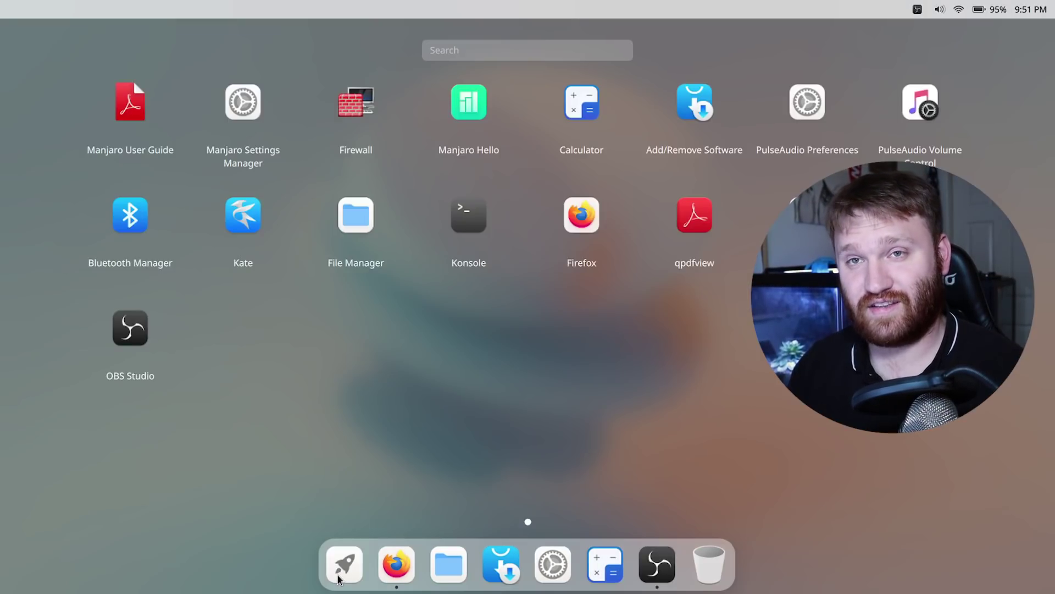
click(339, 577)
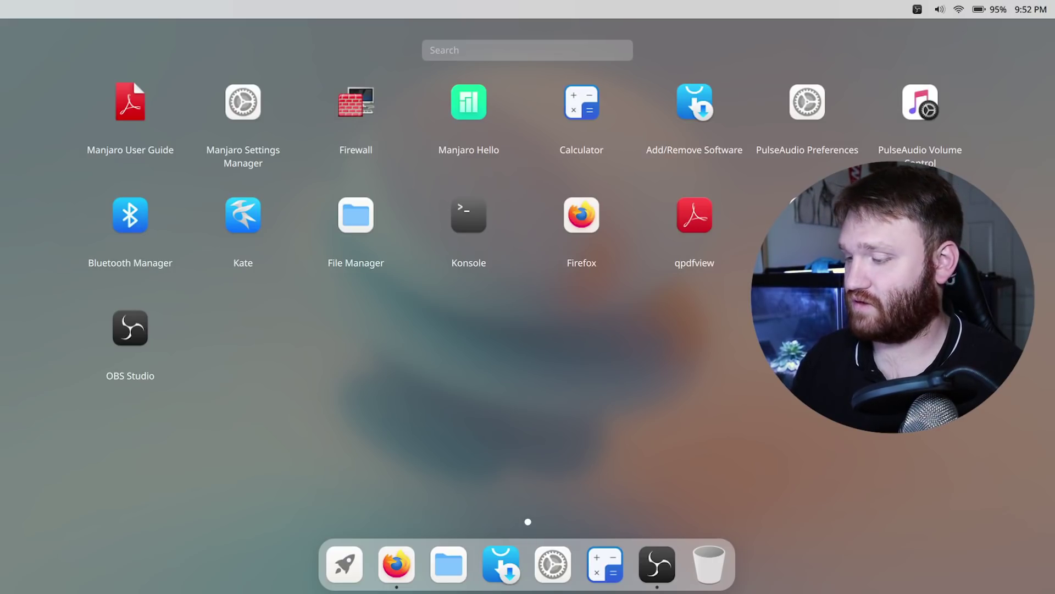
key(Escape)
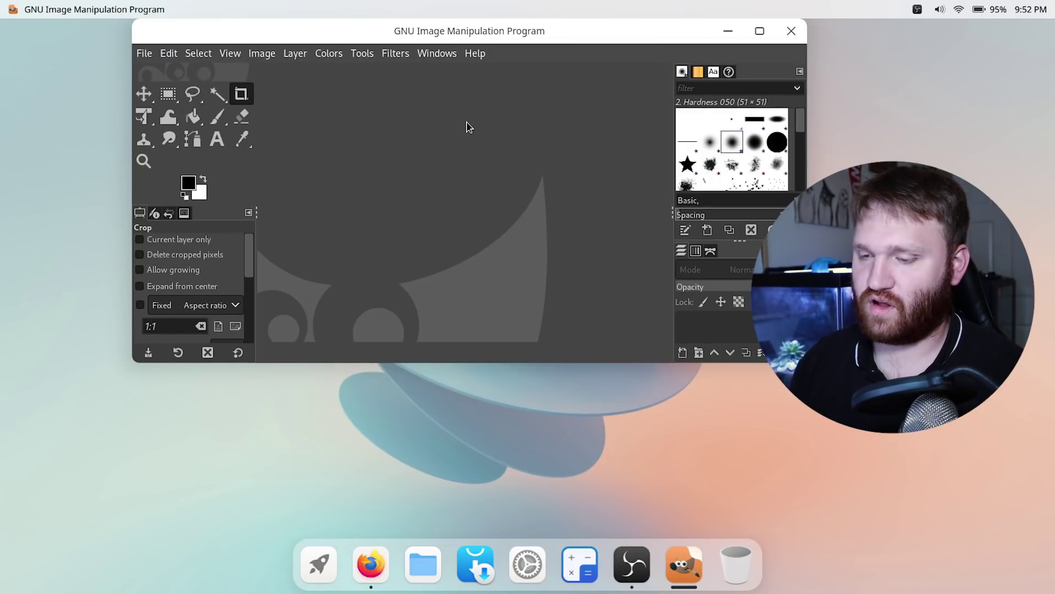
drag(385, 35, 266, 34)
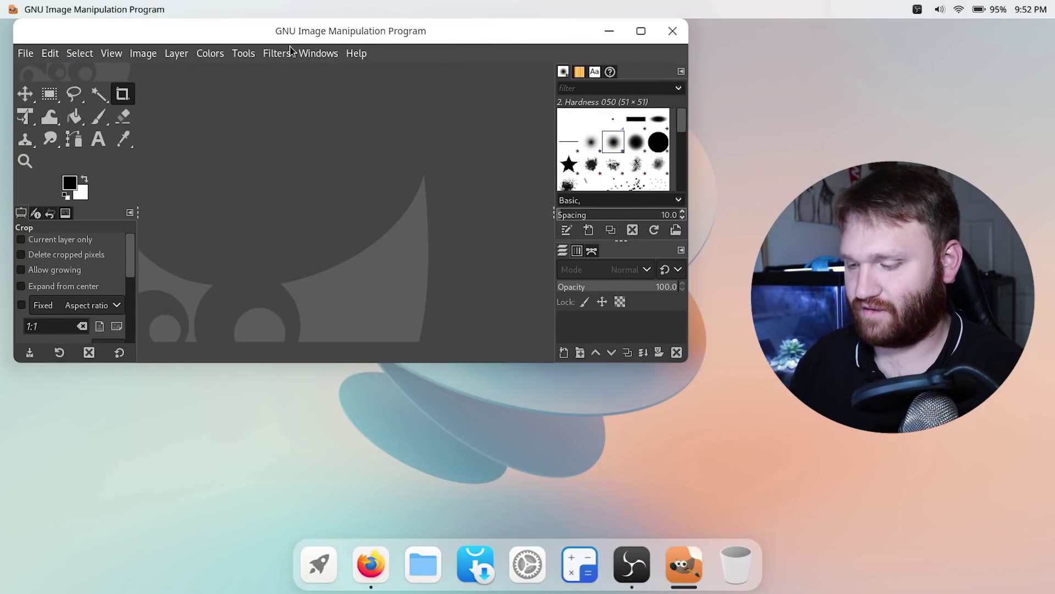
drag(687, 360, 753, 560)
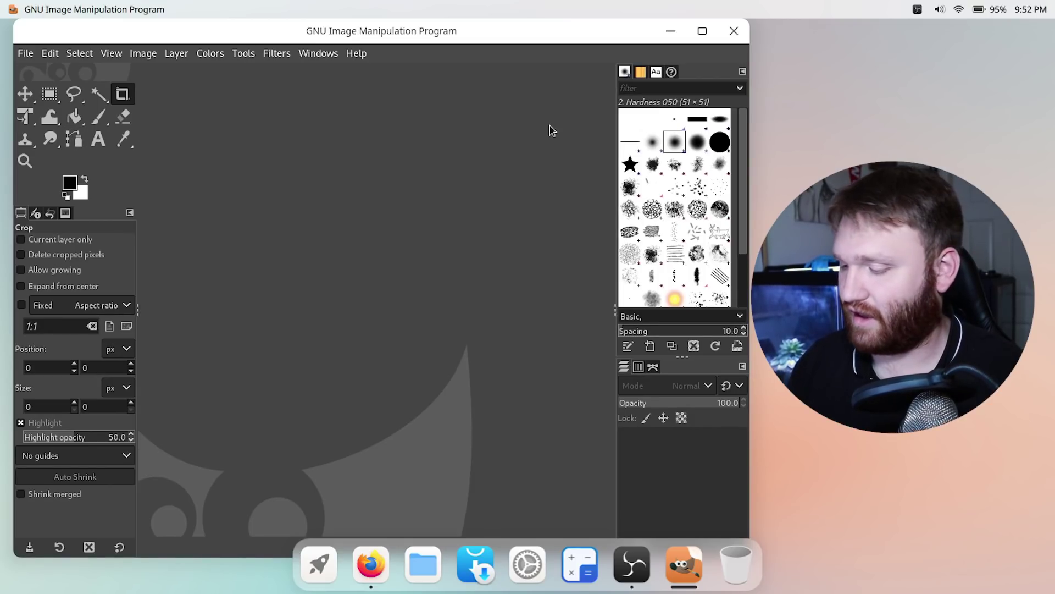
click(732, 31)
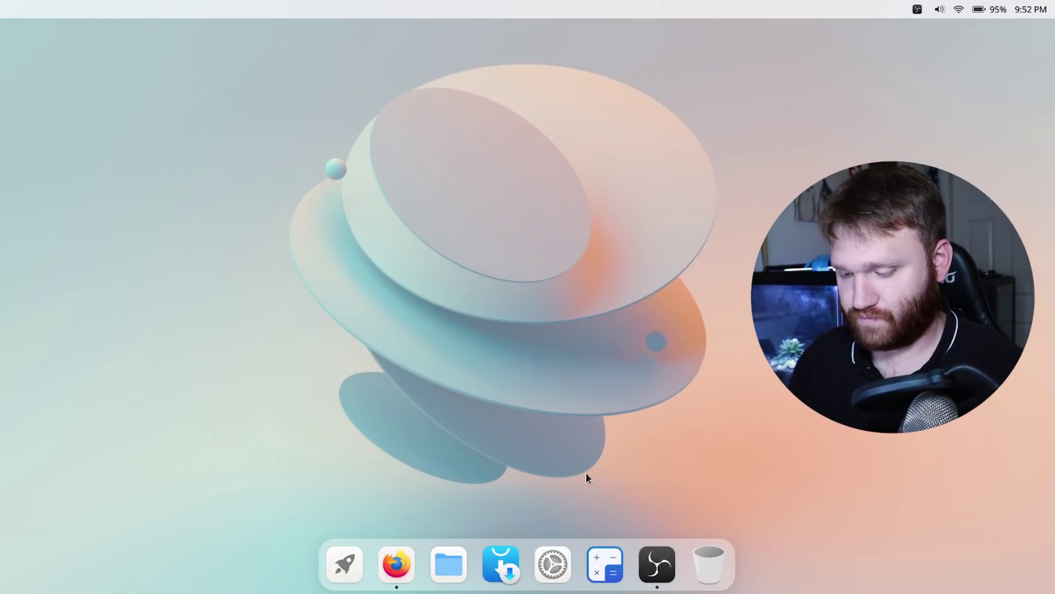
click(339, 570)
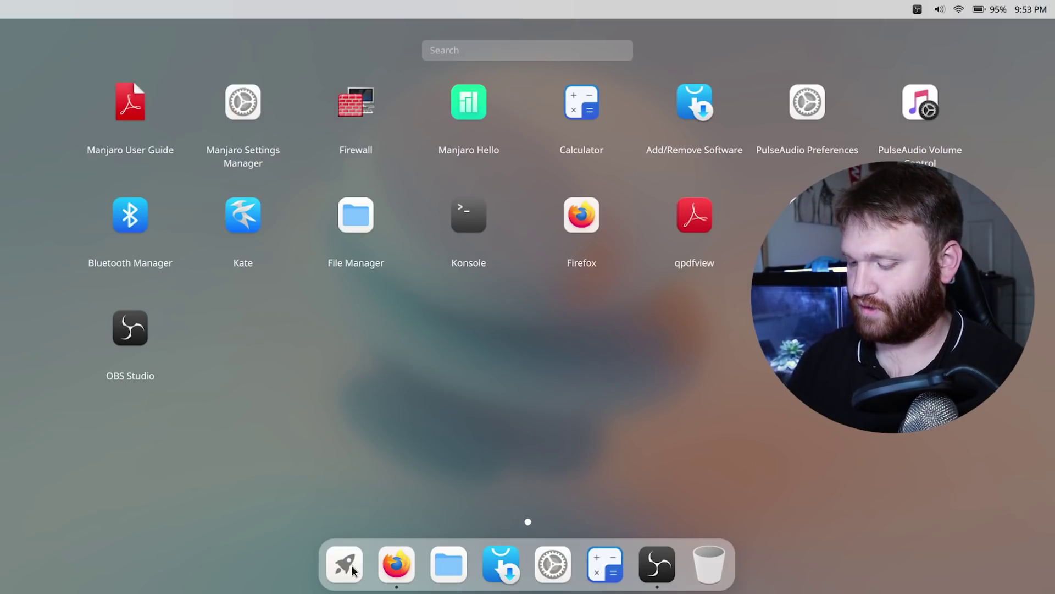
click(658, 566)
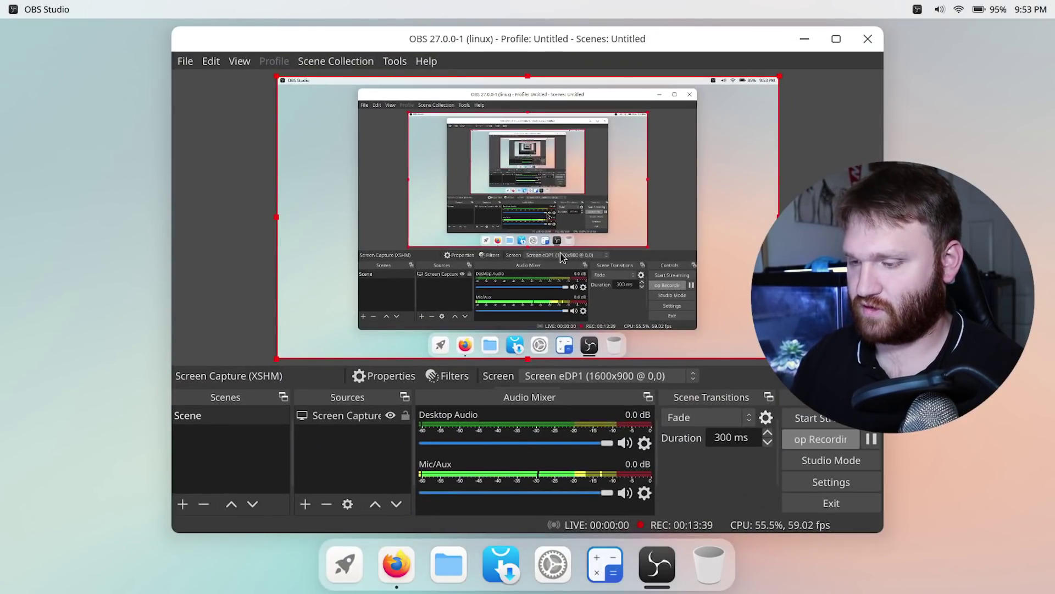
drag(604, 37, 455, 42)
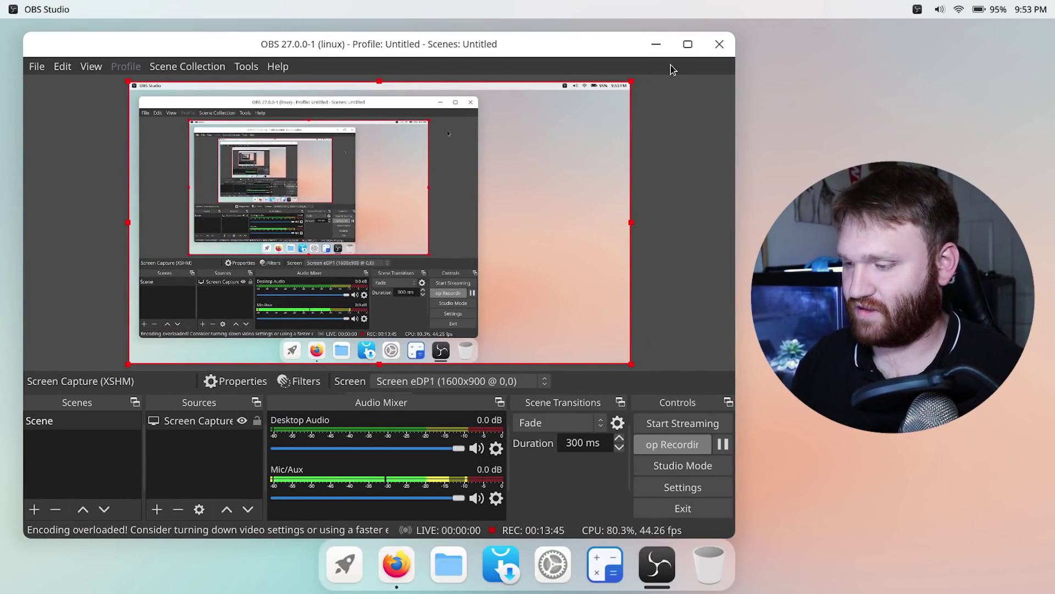
click(656, 44)
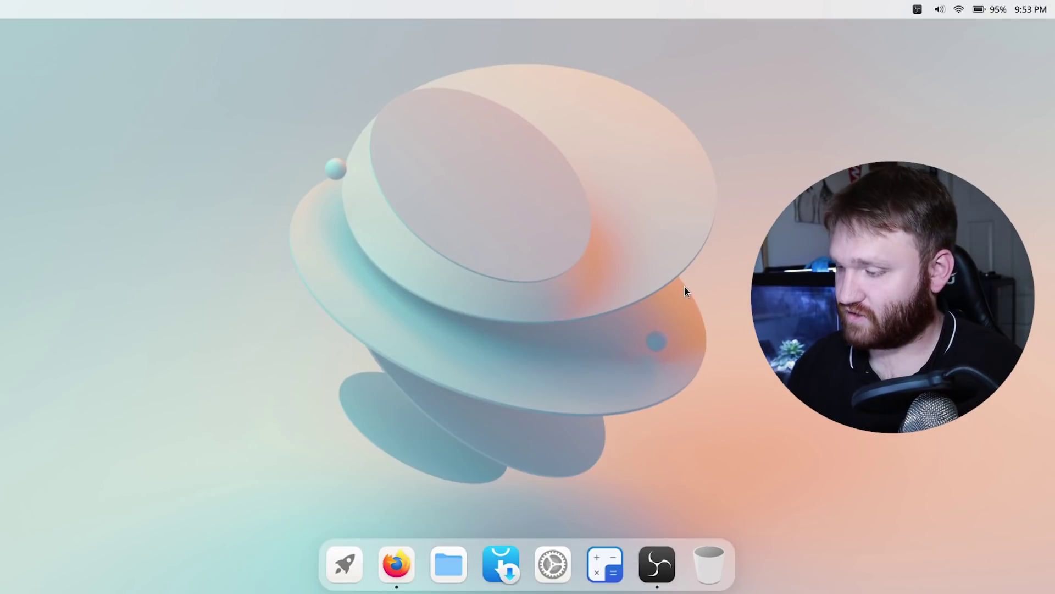